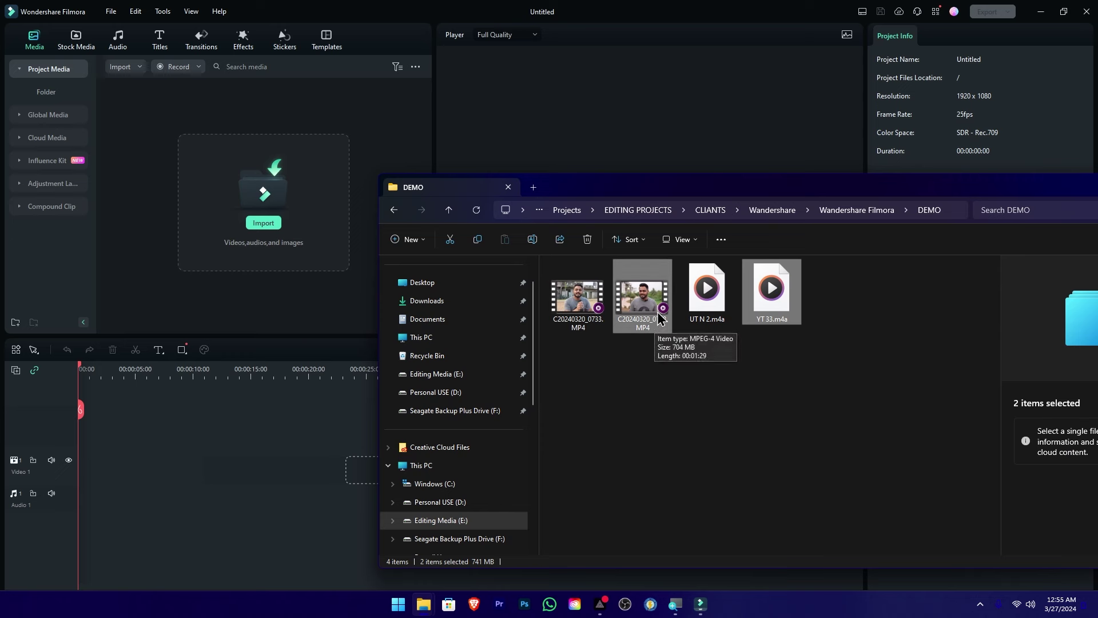
Import the second C20240320 video clip and YT 33.m4a from the DEMO folder into the project media and agree to create proxy files.
{"action": "left_click_drag", "start_coordinate": [658, 324], "coordinate": [255, 240]}
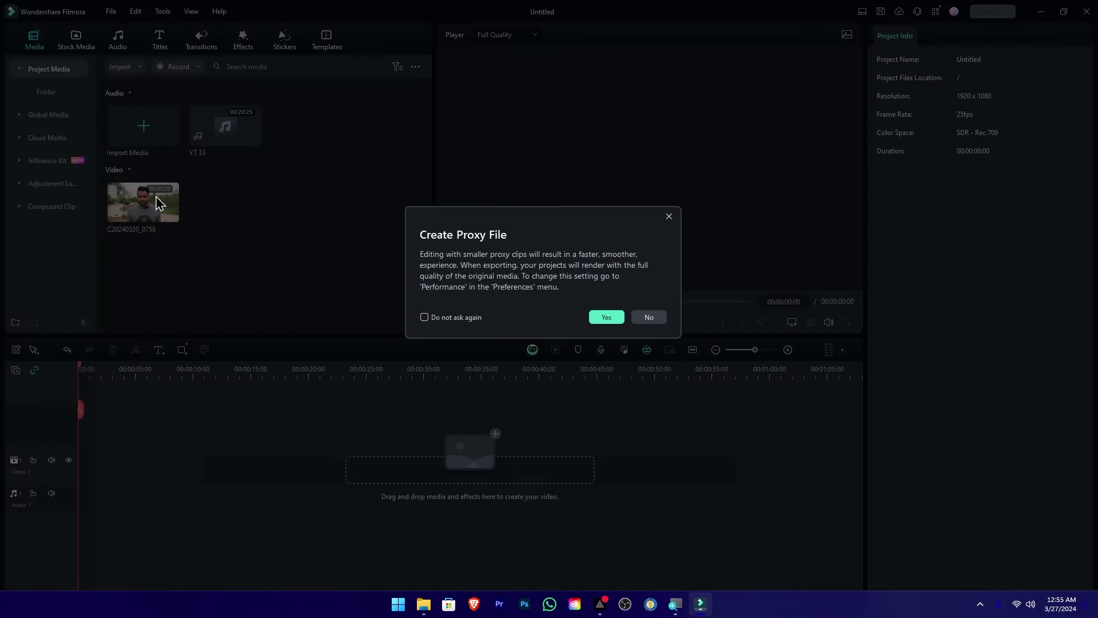
{"action": "left_click", "coordinate": [606, 317]}
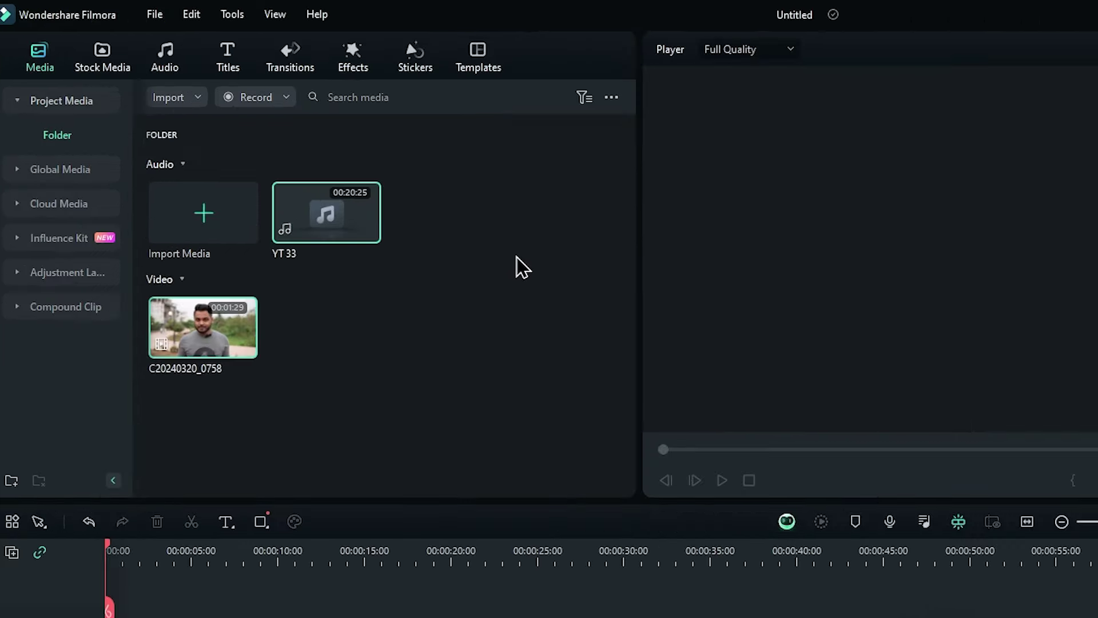
{"action": "left_click", "coordinate": [611, 97]}
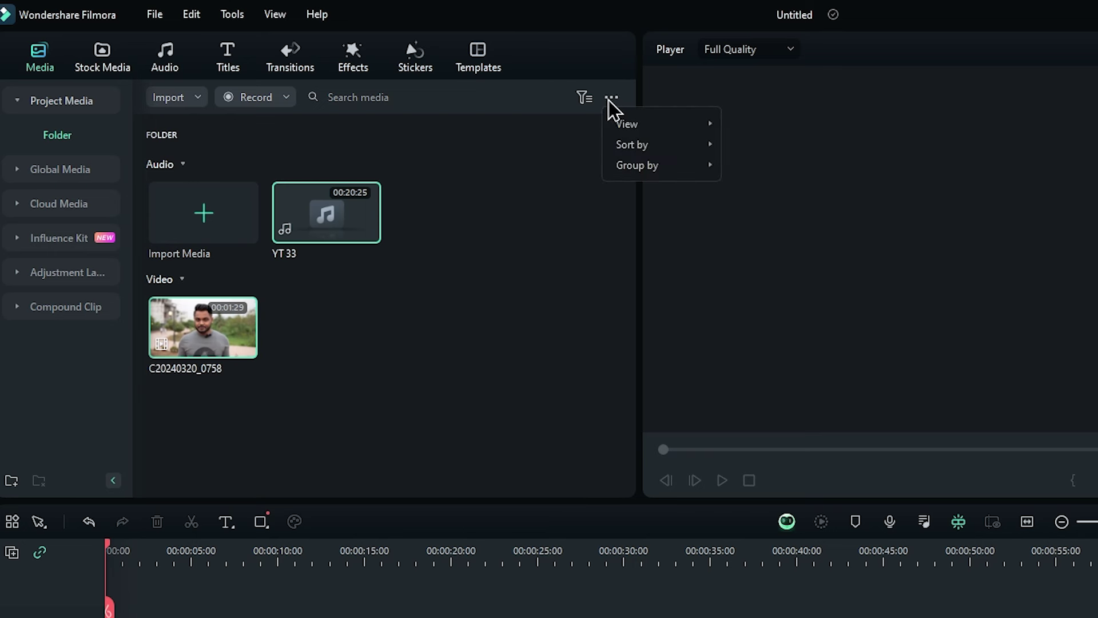
{"action": "mouse_move", "coordinate": [684, 143]}
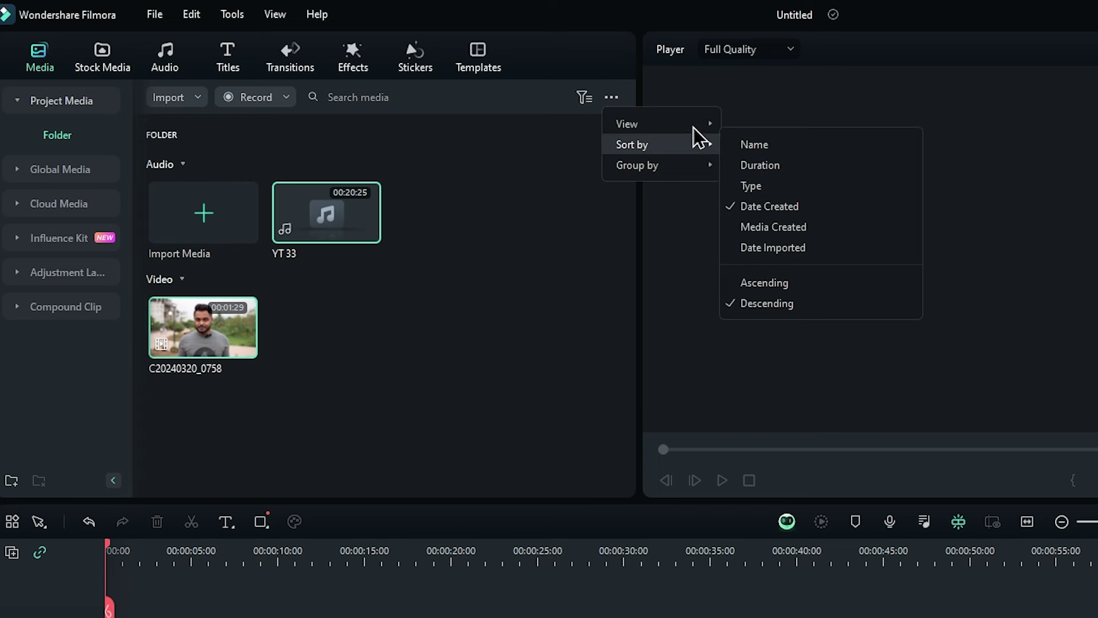
{"action": "left_click", "coordinate": [299, 397]}
Place C20240320_0758 at the start of the Video 1 track and match the project settings to the media at 3840 x 2160 25fps.
{"action": "left_click_drag", "start_coordinate": [219, 331], "coordinate": [230, 617]}
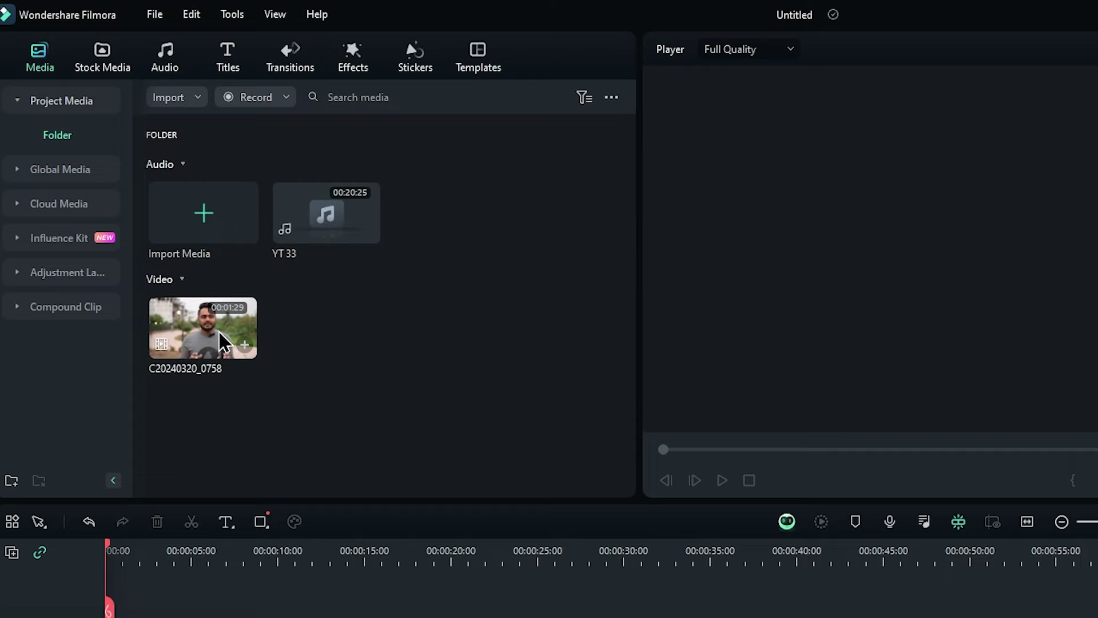
{"action": "left_click_drag", "start_coordinate": [162, 502], "coordinate": [85, 470]}
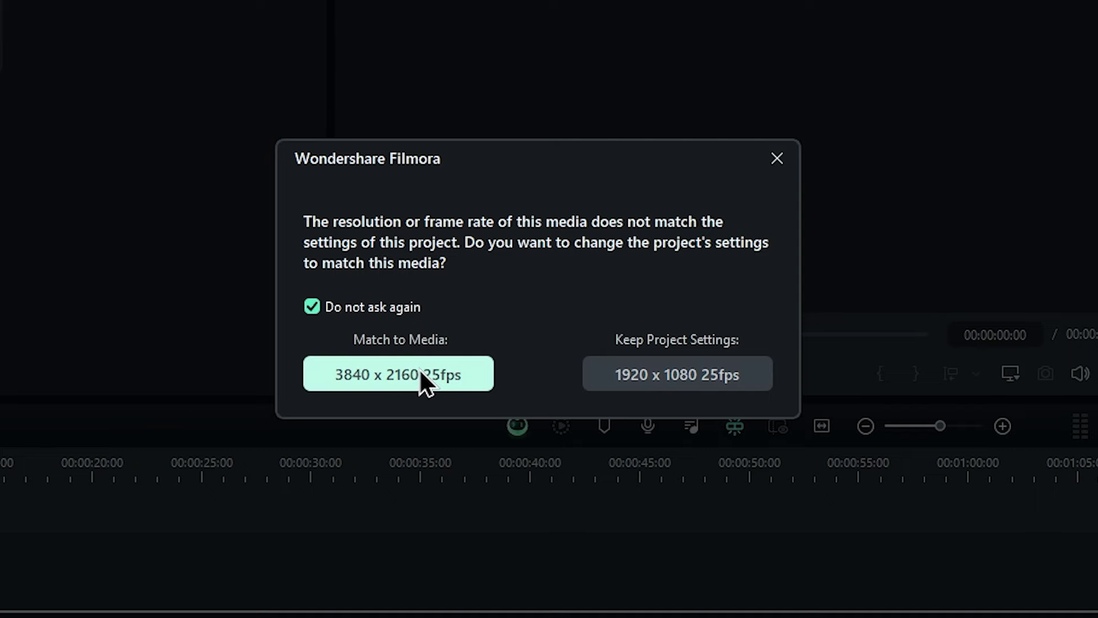
{"action": "left_click", "coordinate": [393, 376]}
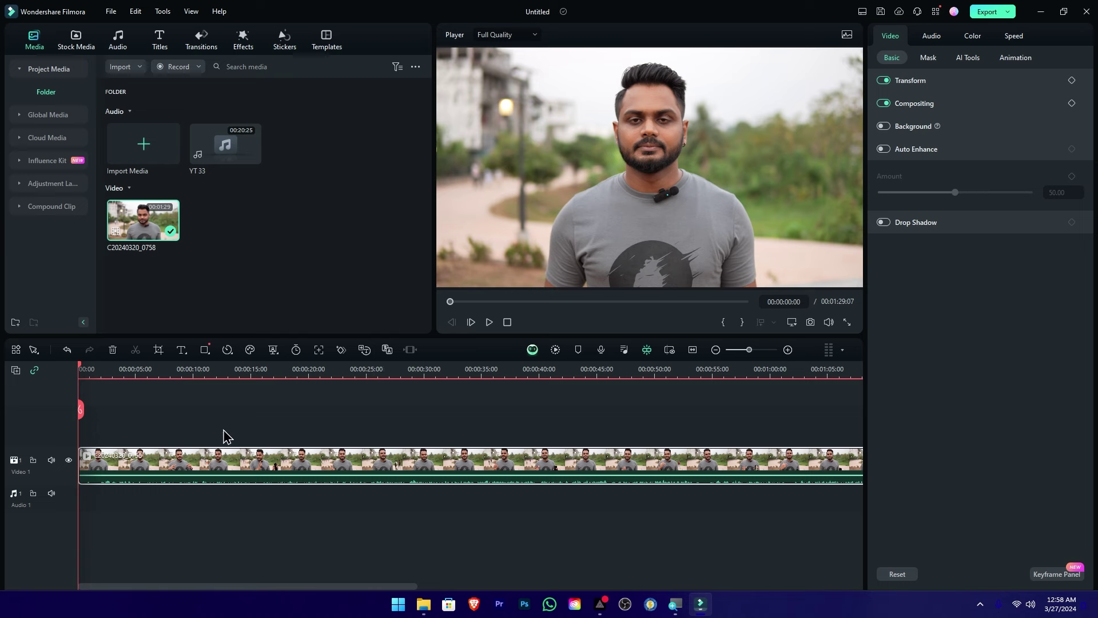
Play the video clip from its beginning and pause at about 5 seconds.
{"action": "key", "text": "space"}
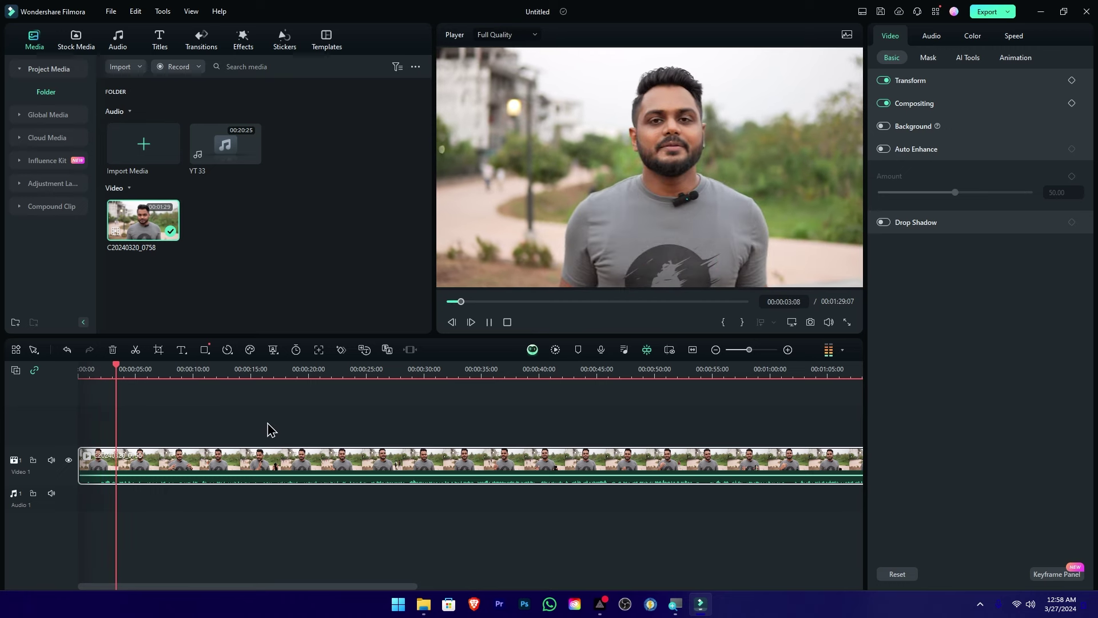
{"action": "key", "text": "space"}
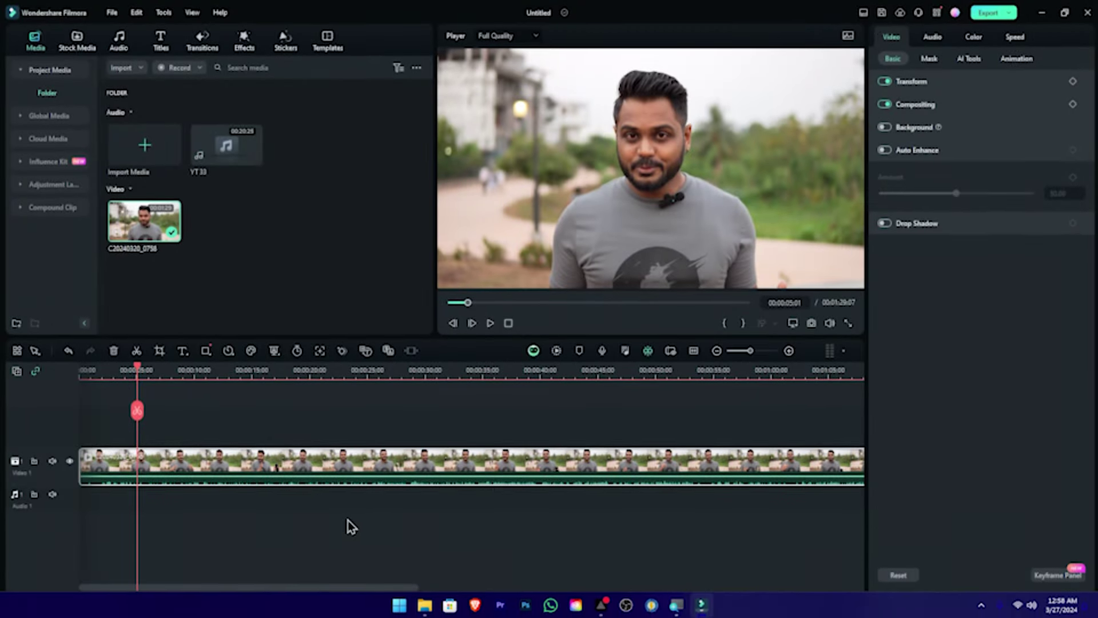
{"action": "left_click_drag", "start_coordinate": [343, 517], "coordinate": [544, 460]}
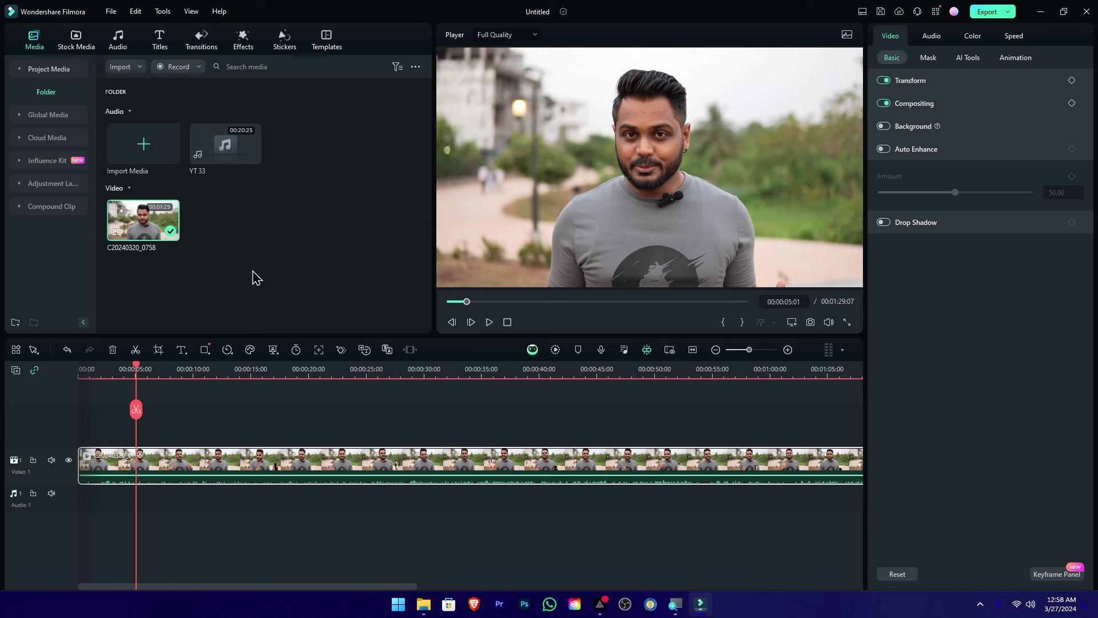
Add the YT 33 audio to the Audio 1 track, starting at about 5 seconds.
{"action": "left_click_drag", "start_coordinate": [223, 147], "coordinate": [84, 501]}
{"action": "left_click_drag", "start_coordinate": [418, 508], "coordinate": [477, 507]}
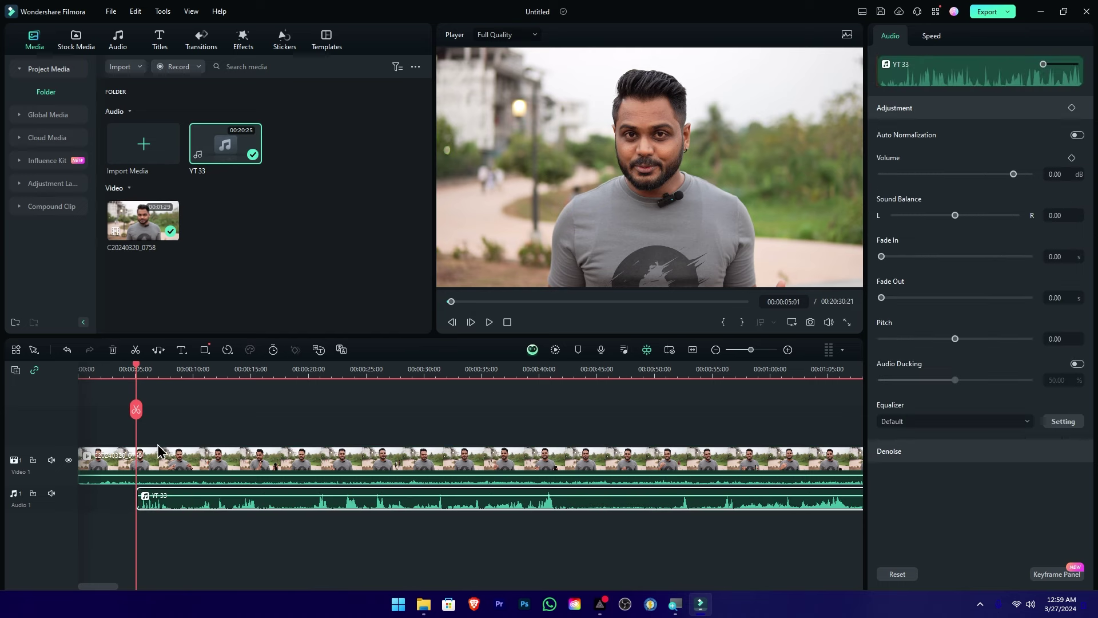
{"action": "left_click", "coordinate": [430, 484]}
{"action": "left_click", "coordinate": [491, 506]}
Change the YT 33 audio clip's color label to blue.
{"action": "right_click", "coordinate": [294, 510]}
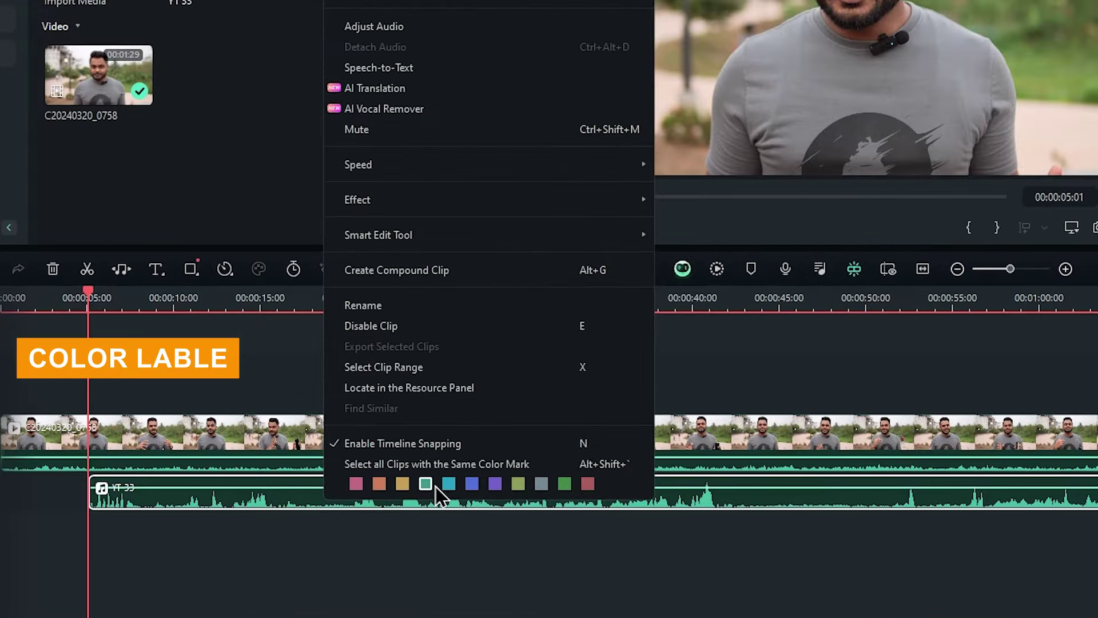
{"action": "left_click", "coordinate": [473, 484]}
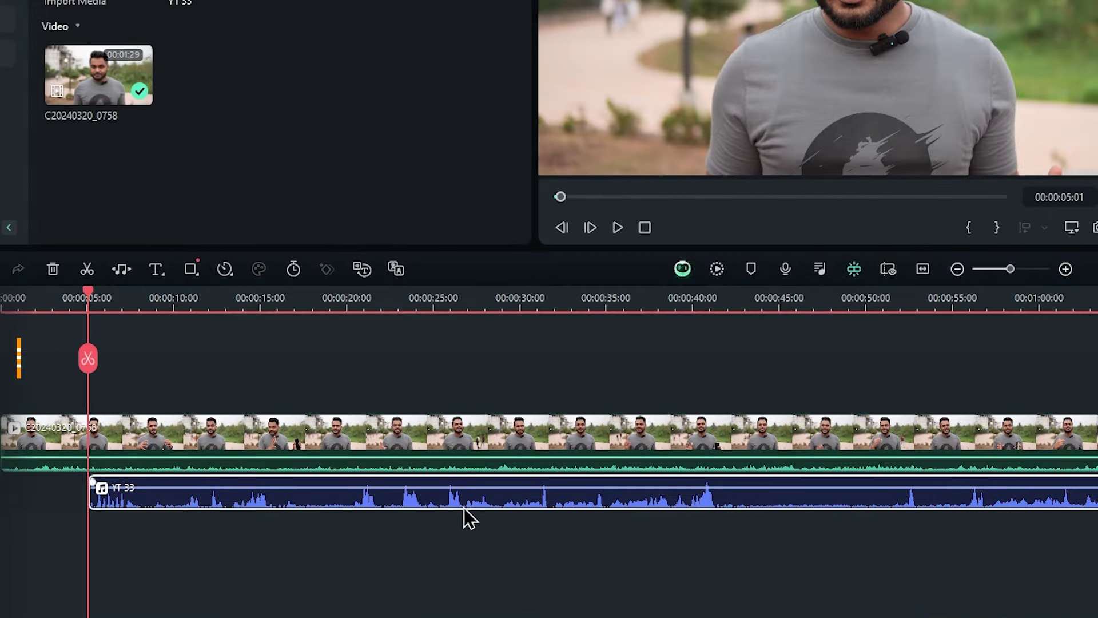
{"action": "right_click", "coordinate": [433, 499]}
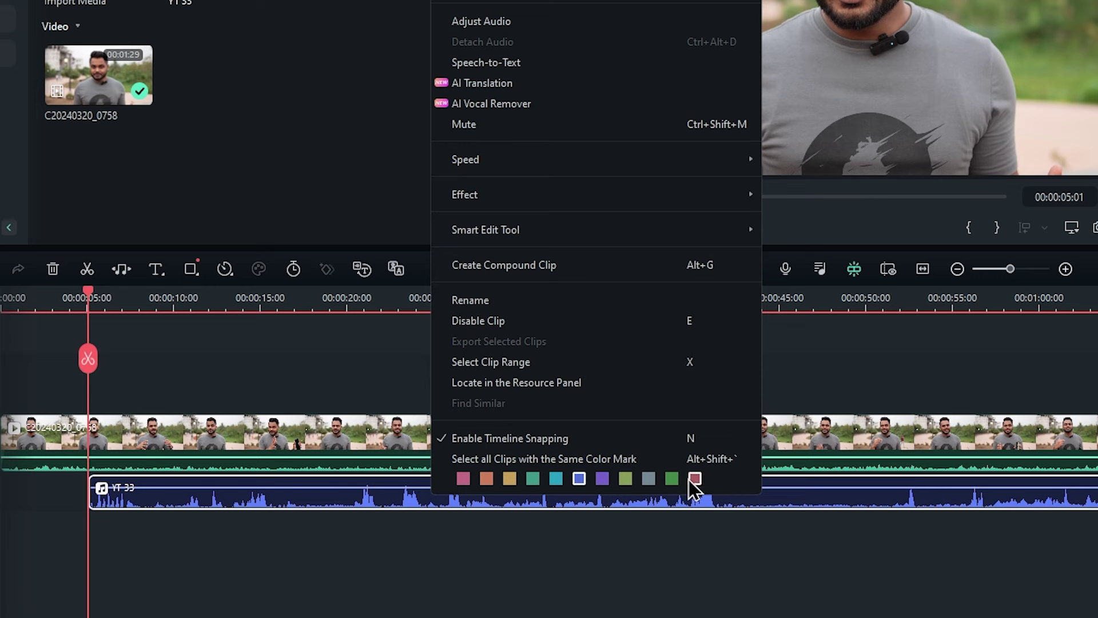
{"action": "left_click", "coordinate": [420, 534]}
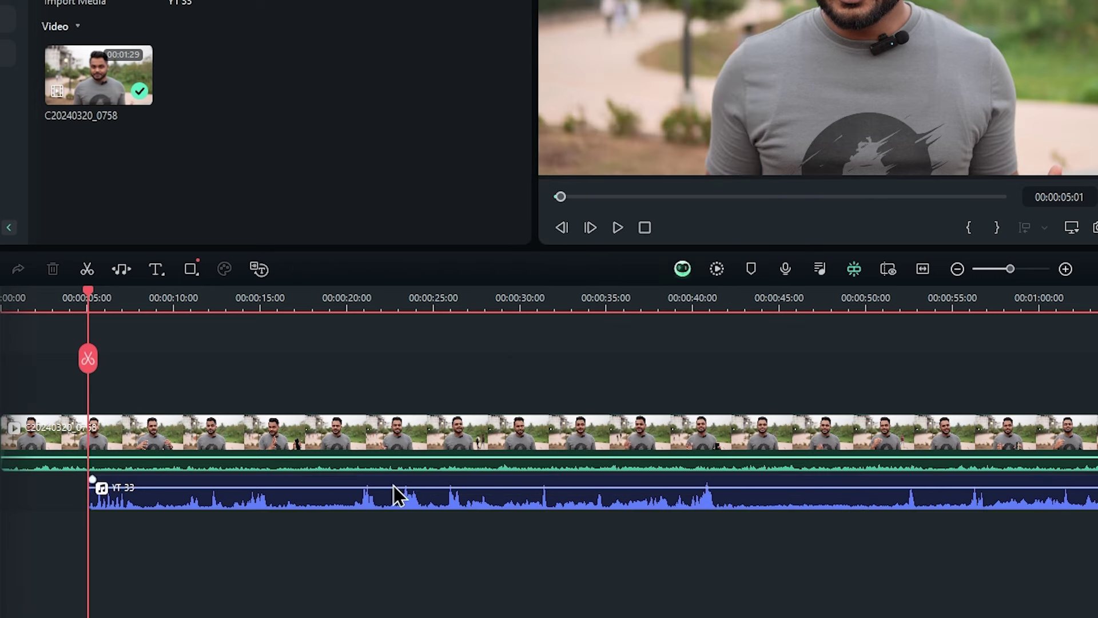
Align the video clip and the YT 33 audio with Auto Synchronization.
{"action": "left_click_drag", "start_coordinate": [259, 362], "coordinate": [516, 565]}
{"action": "right_click", "coordinate": [374, 501]}
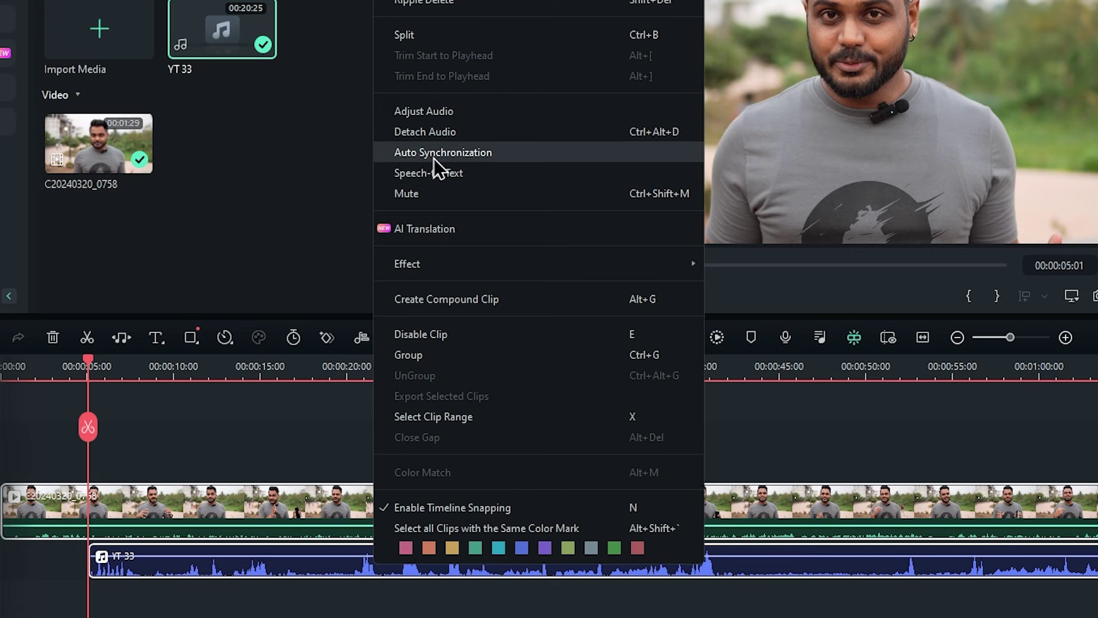
{"action": "left_click", "coordinate": [434, 158]}
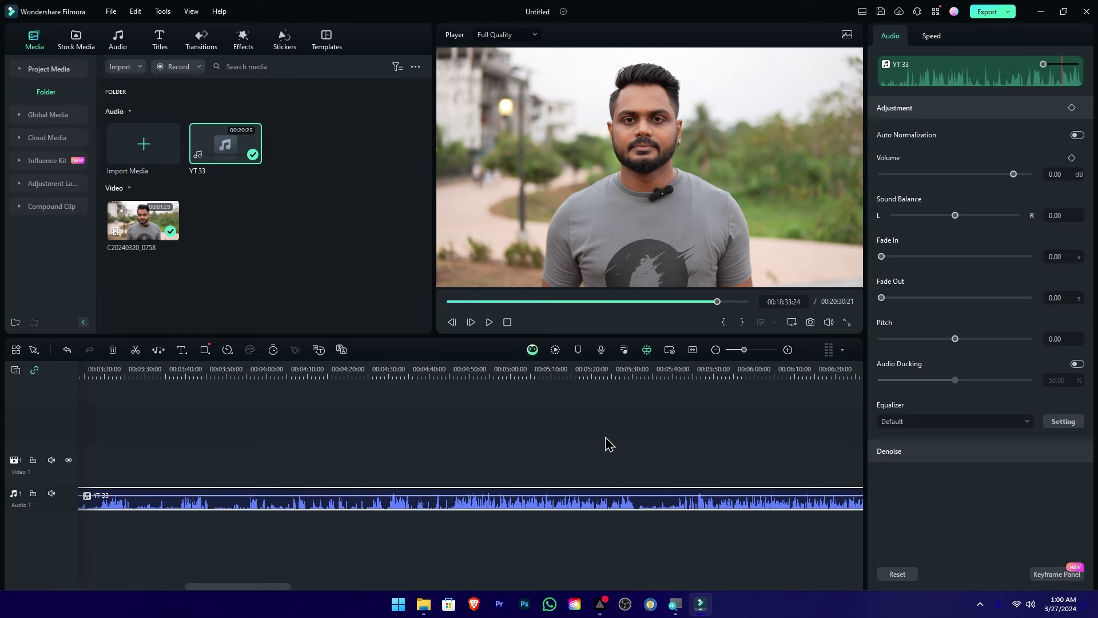
Examine the timeline to see where the synchronized video clip sits along the YT 33 audio.
{"action": "scroll", "coordinate": [609, 444], "scroll_direction": "right", "scroll_amount": 15}
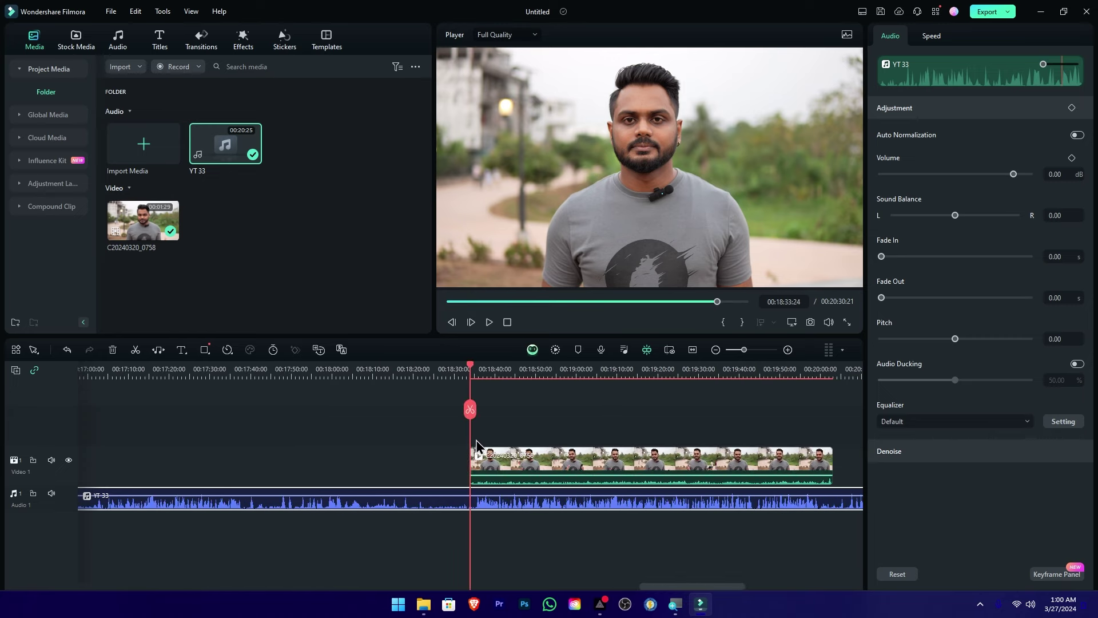
{"action": "scroll", "coordinate": [476, 444], "scroll_direction": "down", "scroll_amount": 2}
{"action": "scroll", "coordinate": [476, 444], "scroll_direction": "down", "scroll_amount": 1}
{"action": "scroll", "coordinate": [458, 451], "scroll_direction": "up", "scroll_amount": 5}
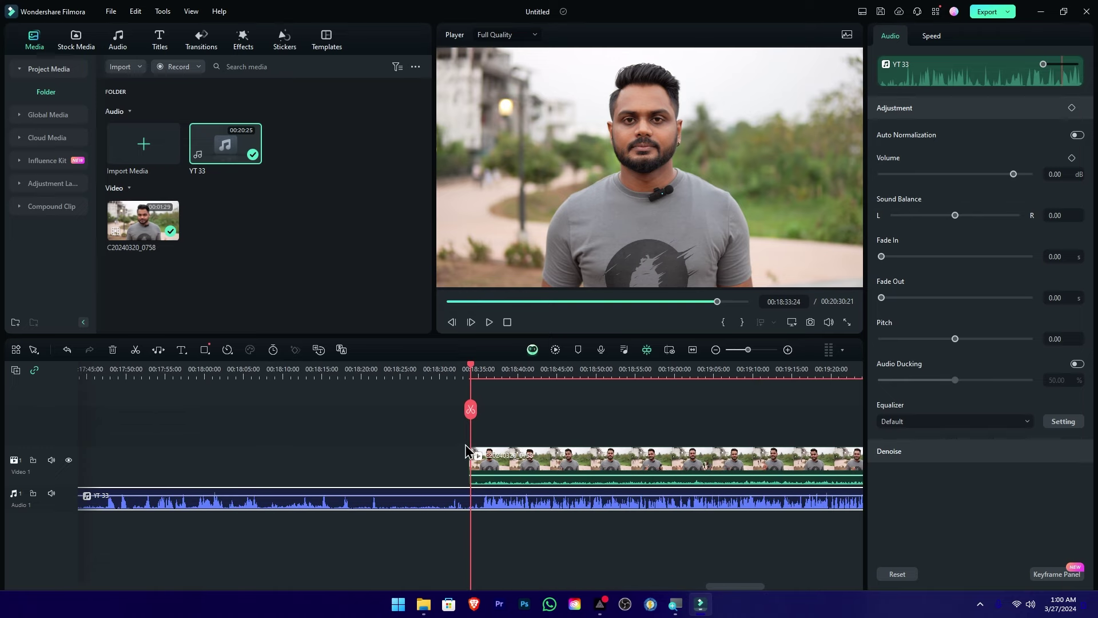
{"action": "scroll", "coordinate": [474, 458], "scroll_direction": "left", "scroll_amount": 5}
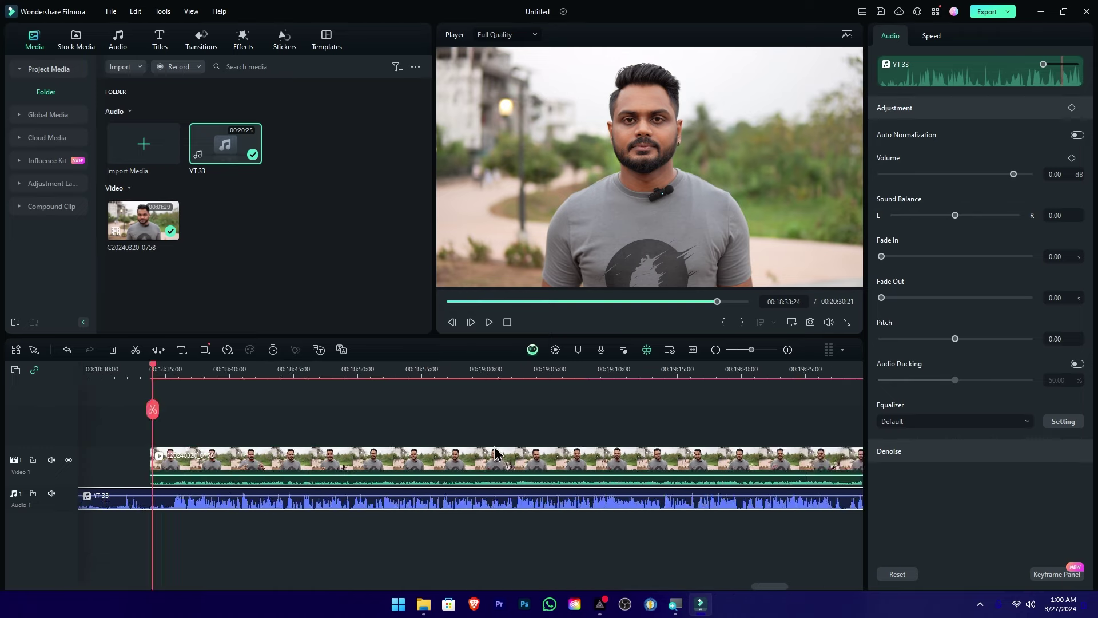
{"action": "scroll", "coordinate": [474, 457], "scroll_direction": "right", "scroll_amount": 8}
{"action": "scroll", "coordinate": [418, 464], "scroll_direction": "left", "scroll_amount": 8}
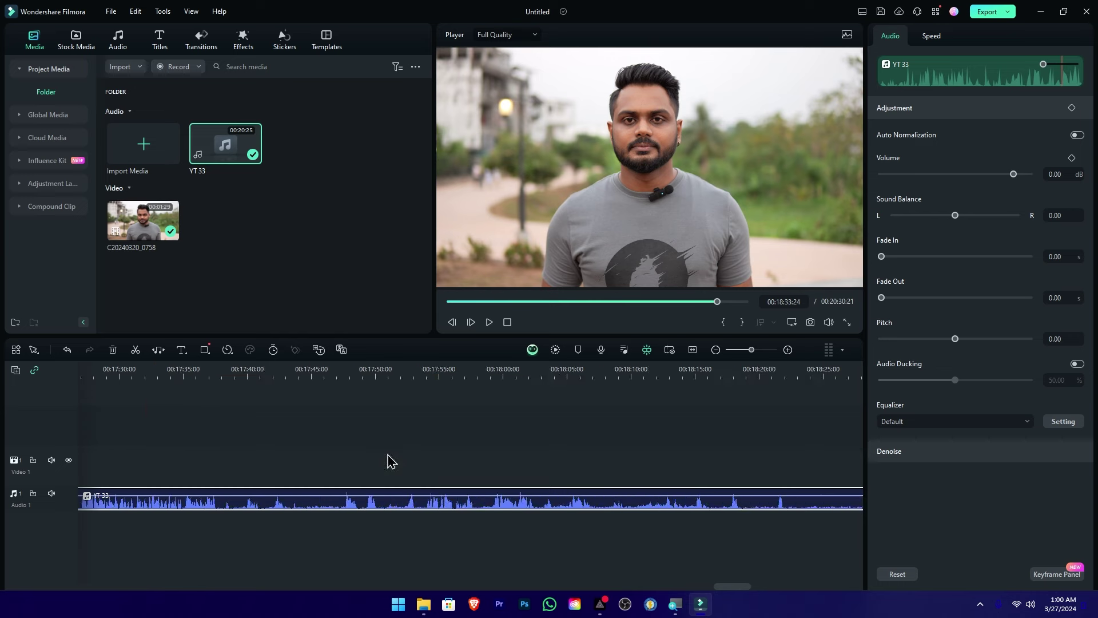
{"action": "scroll", "coordinate": [389, 460], "scroll_direction": "right", "scroll_amount": 8}
{"action": "scroll", "coordinate": [194, 442], "scroll_direction": "left", "scroll_amount": 8}
{"action": "scroll", "coordinate": [413, 481], "scroll_direction": "down", "scroll_amount": 1, "text": "ctrl"}
{"action": "left_click_drag", "start_coordinate": [380, 449], "coordinate": [434, 554]}
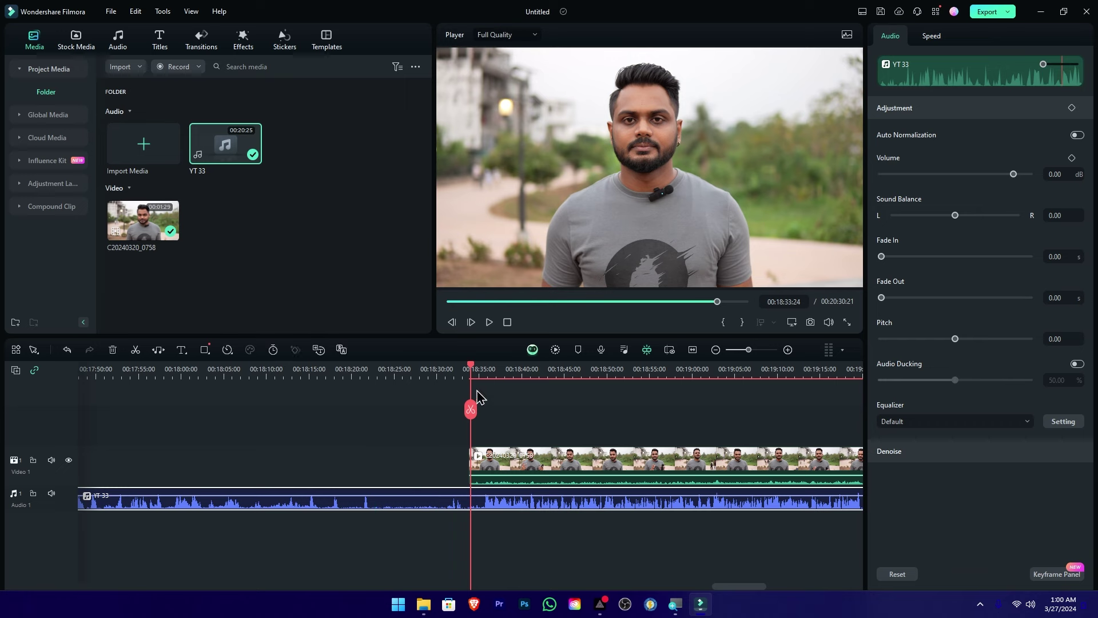
Split the YT 33 audio at the start of the video clip, at 00:18:33:20.
{"action": "left_click", "coordinate": [464, 367]}
{"action": "left_click_drag", "start_coordinate": [466, 371], "coordinate": [470, 371]}
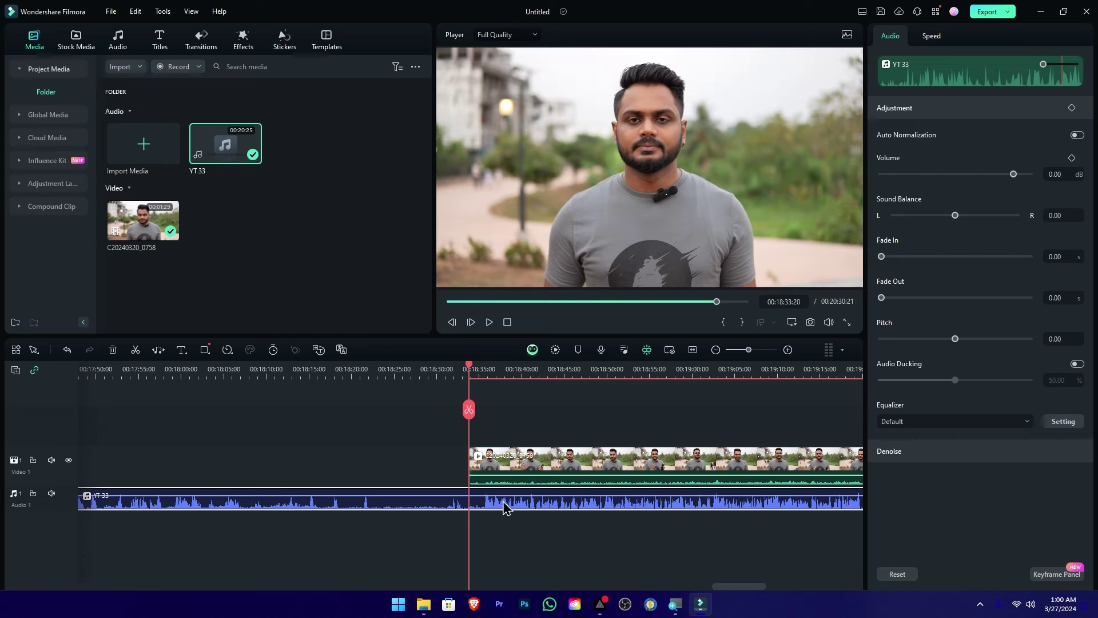
{"action": "key", "text": "ctrl+b"}
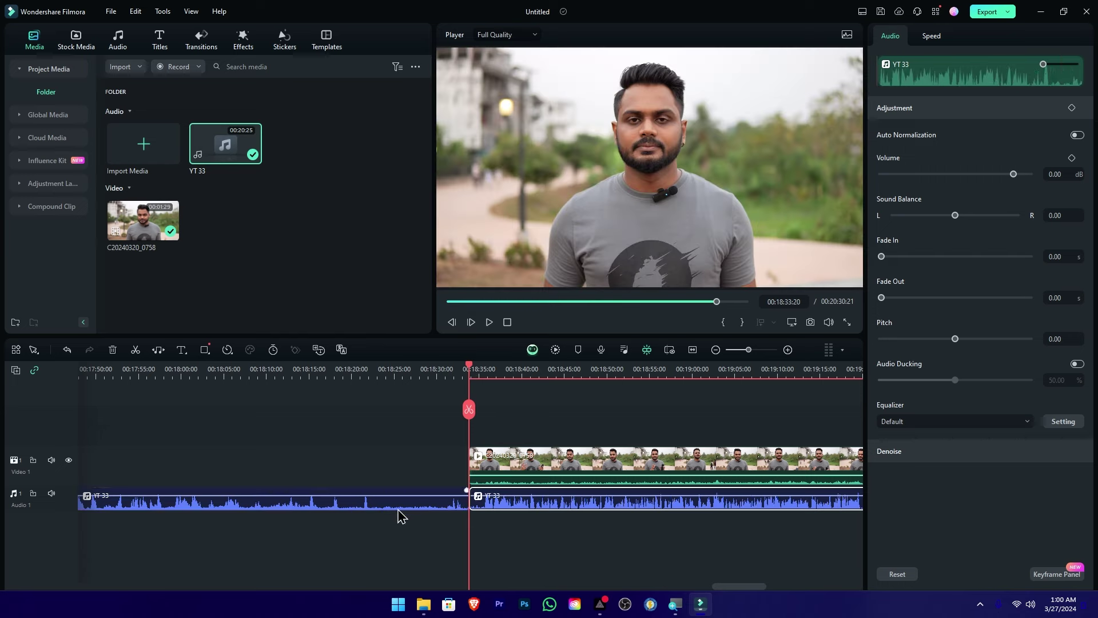
{"action": "key", "text": "ctrl+z"}
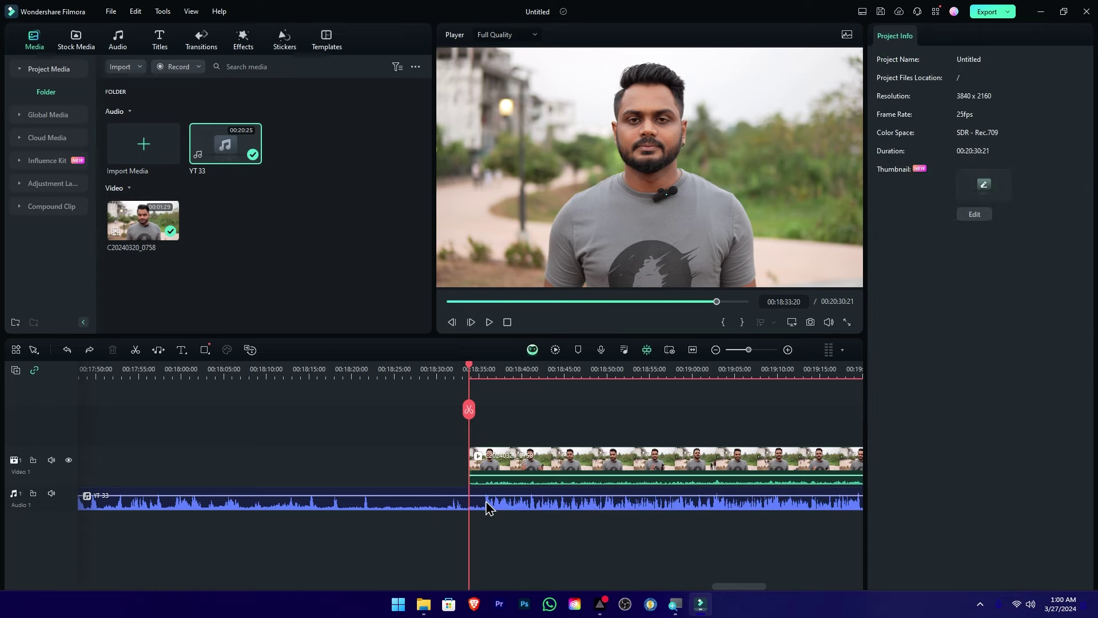
{"action": "left_click", "coordinate": [487, 504]}
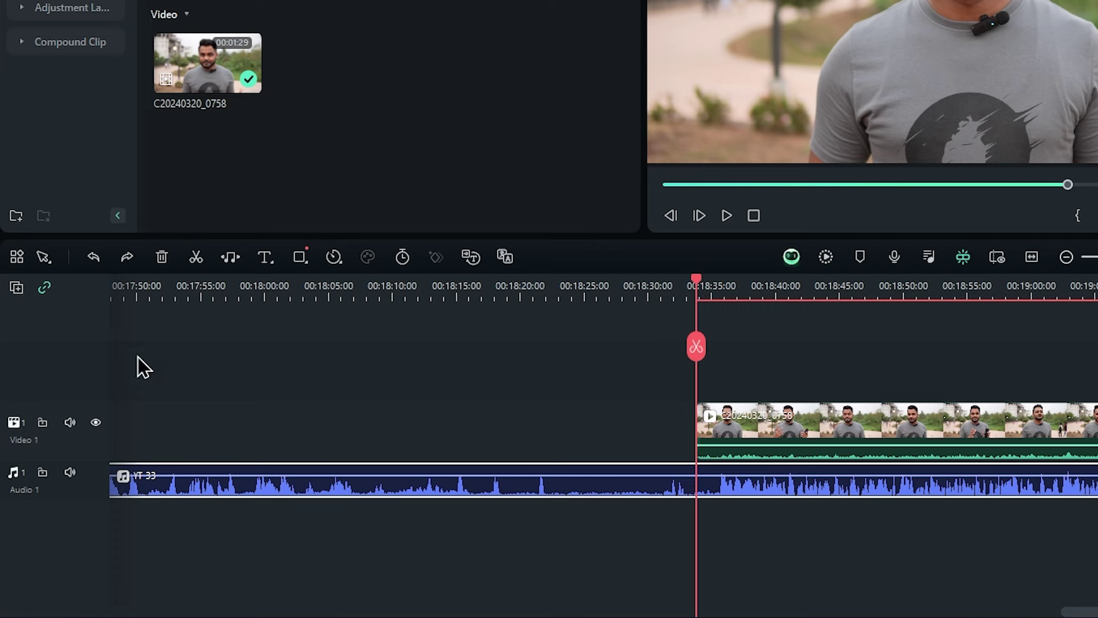
{"action": "left_click", "coordinate": [197, 256]}
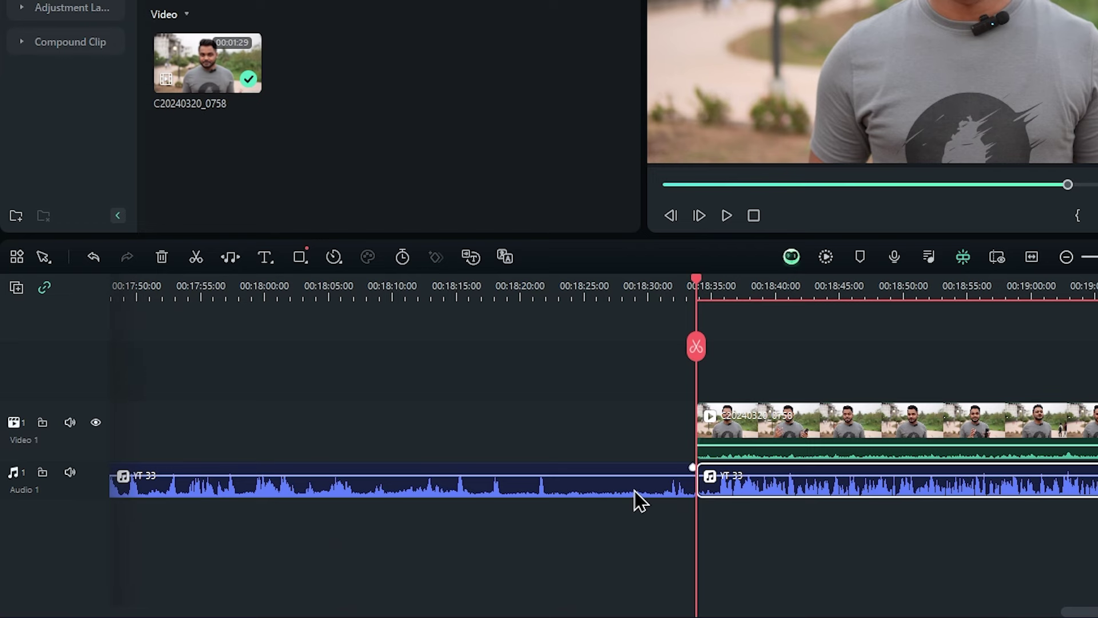
Delete the YT 33 audio before the split and close the empty gap at the start of the timeline.
{"action": "left_click_drag", "start_coordinate": [562, 420], "coordinate": [650, 550]}
{"action": "key", "text": "Delete"}
{"action": "left_click", "coordinate": [351, 472]}
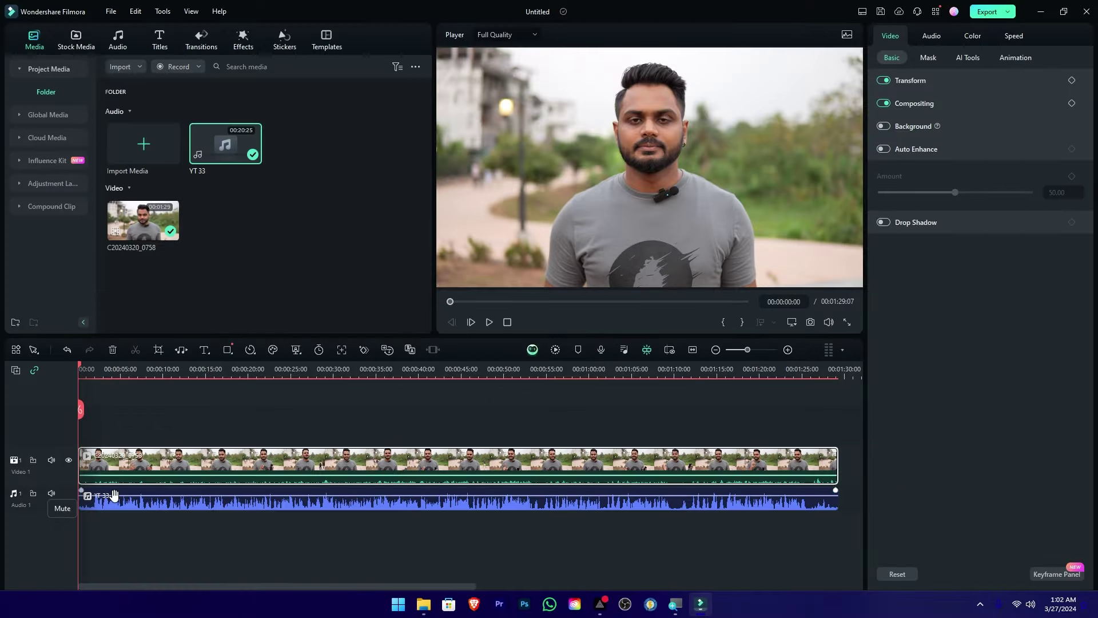
Silence the video clip's own sound by lowering its volume to -∞ dB.
{"action": "left_click", "coordinate": [179, 503]}
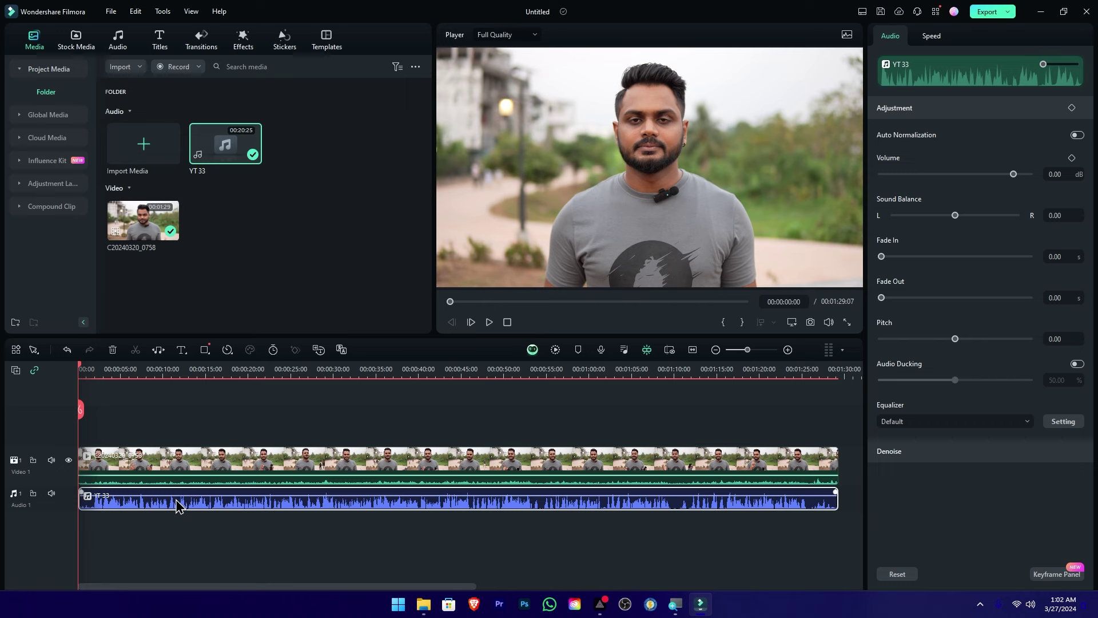
{"action": "left_click", "coordinate": [216, 471]}
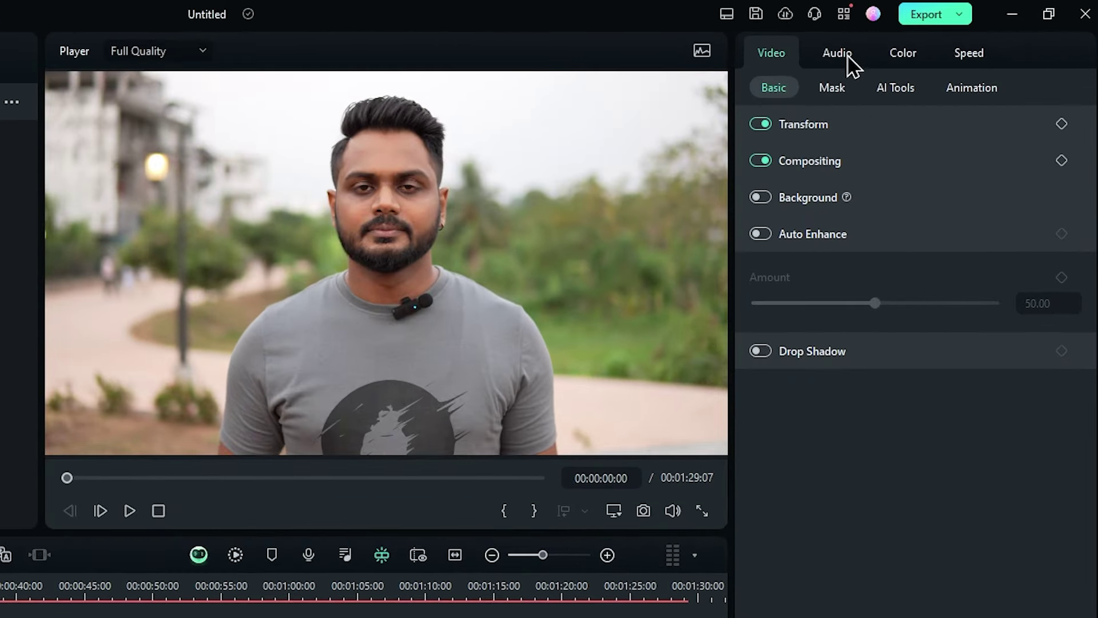
{"action": "left_click", "coordinate": [838, 52]}
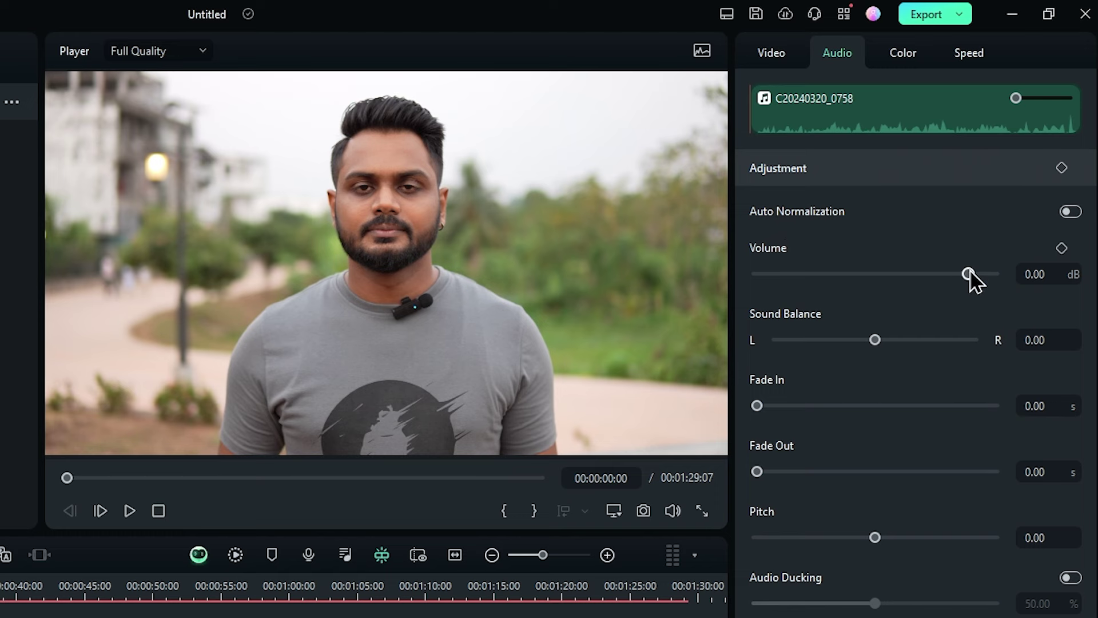
{"action": "left_click_drag", "start_coordinate": [969, 274], "coordinate": [707, 274]}
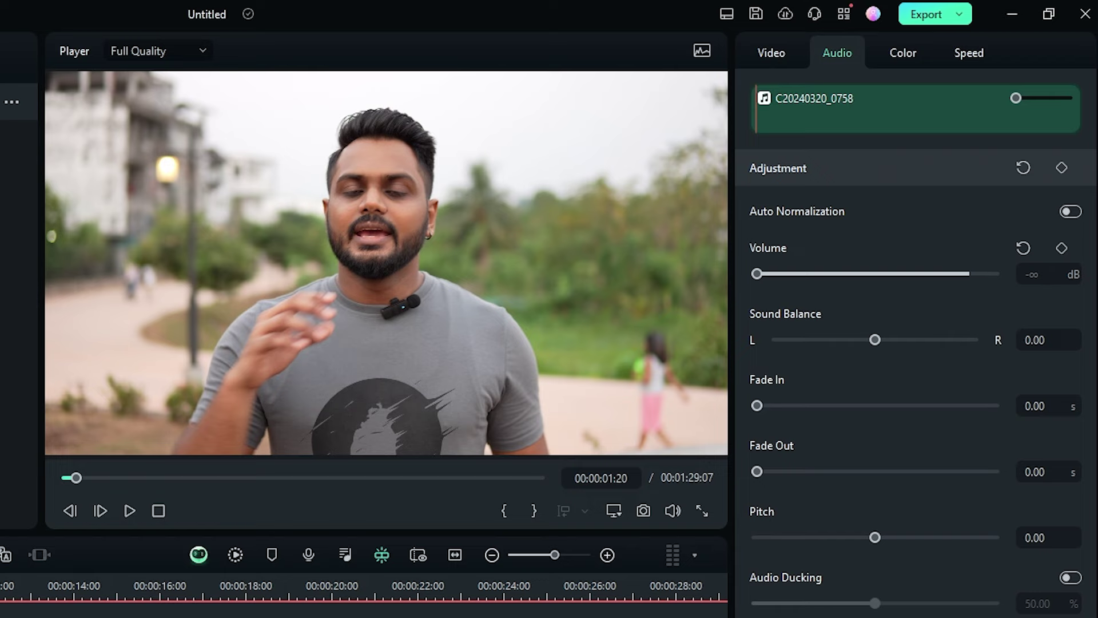
Select the video clip and YT 33 audio together, split both at 00:00:07:19 and ungroup the split pieces.
{"action": "left_click_drag", "start_coordinate": [0, 617], "coordinate": [116, 617]}
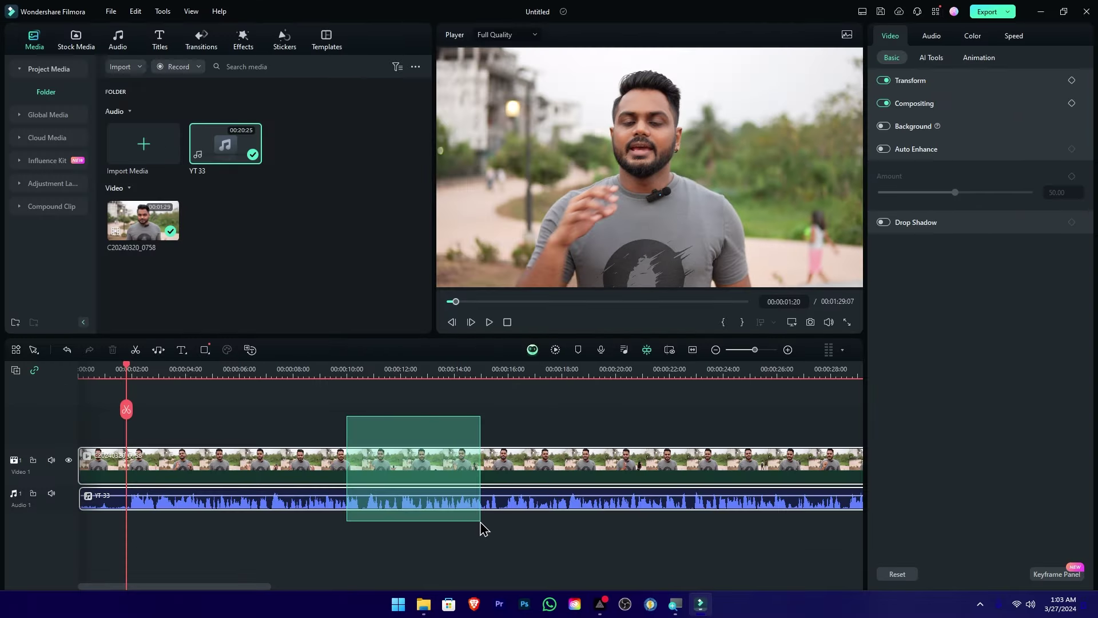
{"action": "left_click_drag", "start_coordinate": [480, 529], "coordinate": [482, 529]}
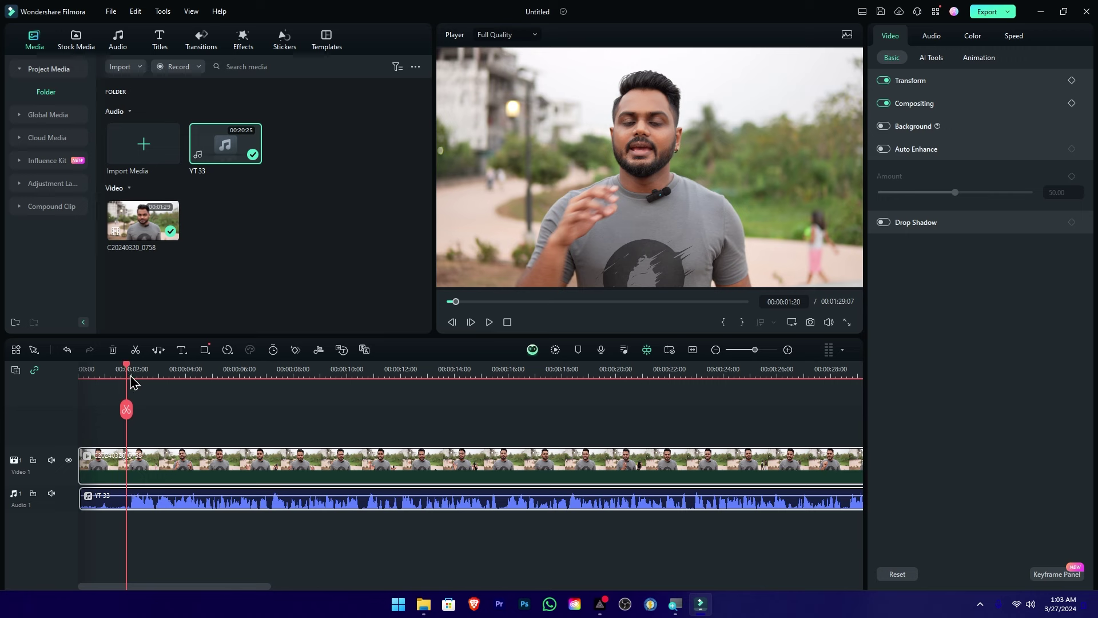
{"action": "left_click", "coordinate": [180, 407]}
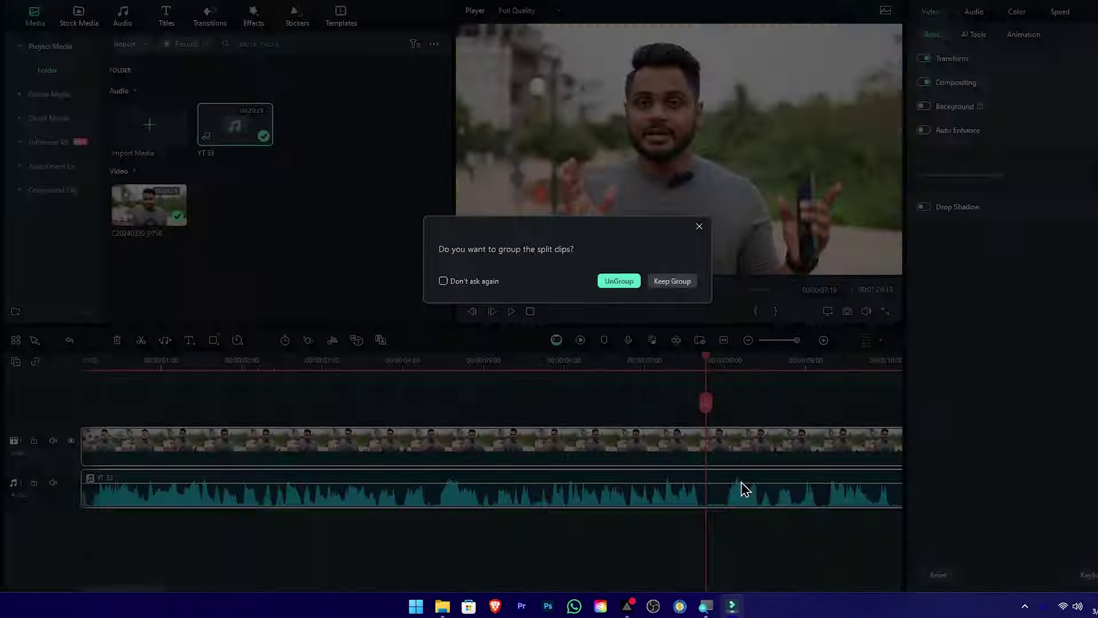
{"action": "key", "text": "Return"}
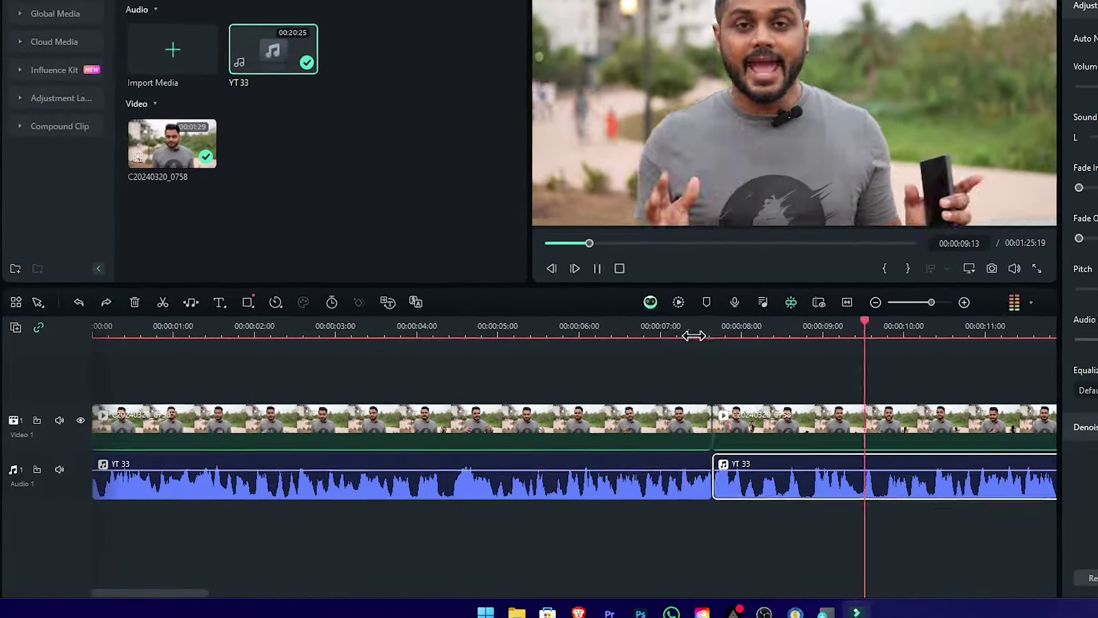
Cut the unwanted sections out of the video and YT 33 audio together, leaving five paired segments without gaps.
{"action": "left_click_drag", "start_coordinate": [171, 593], "coordinate": [257, 600]}
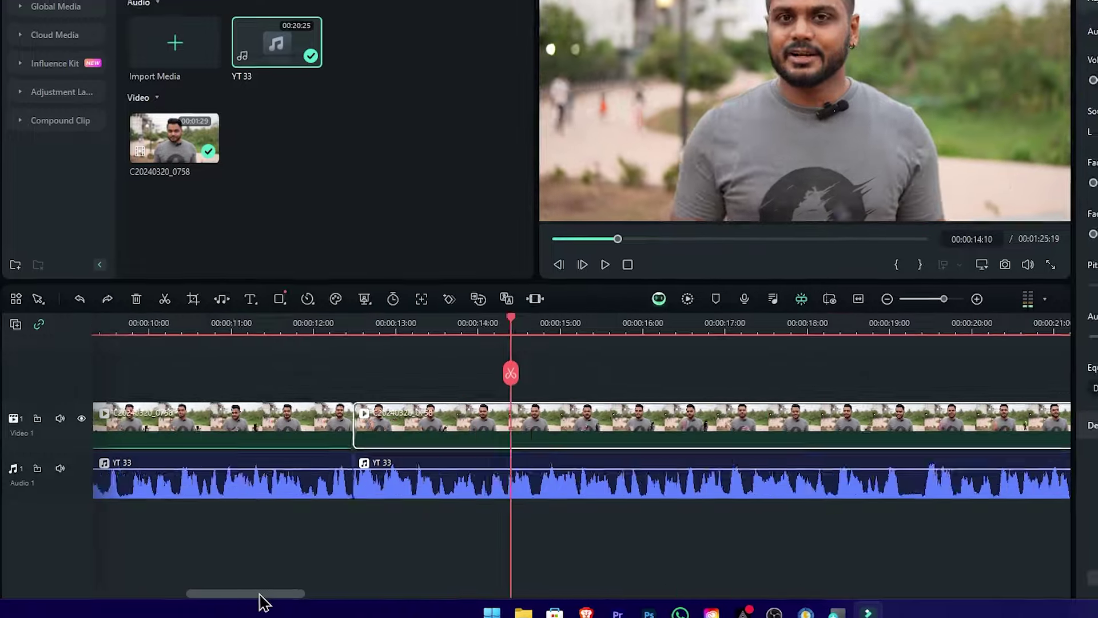
{"action": "left_click_drag", "start_coordinate": [440, 594], "coordinate": [544, 603]}
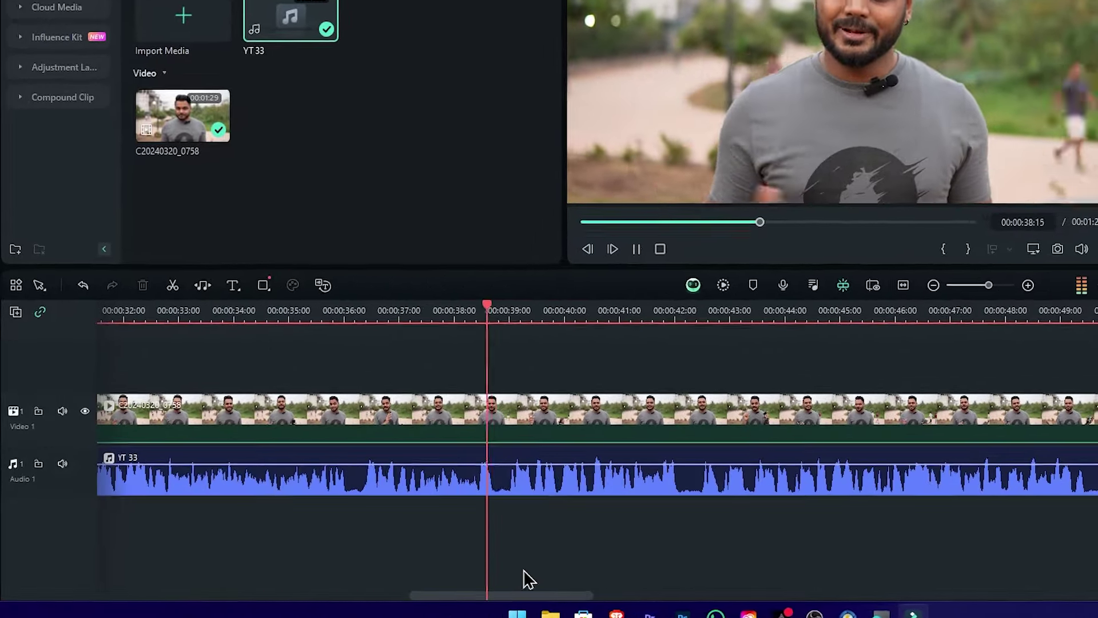
{"action": "scroll", "coordinate": [583, 341], "scroll_direction": "down", "scroll_amount": 3}
{"action": "scroll", "coordinate": [583, 342], "scroll_direction": "up", "scroll_amount": 3}
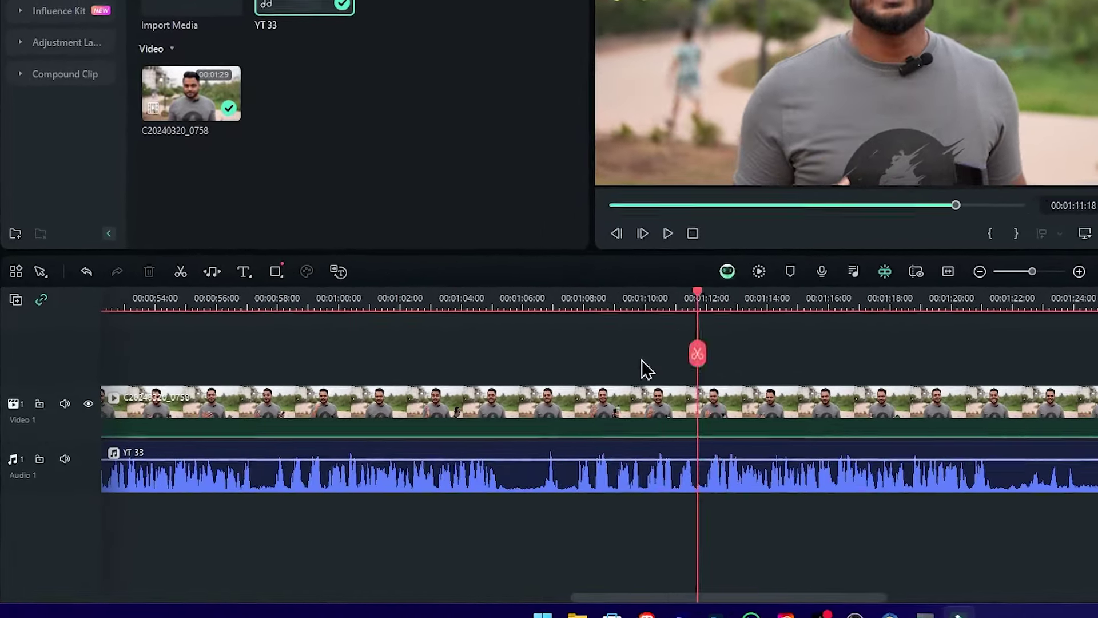
{"action": "left_click", "coordinate": [490, 351]}
{"action": "left_click_drag", "start_coordinate": [319, 393], "coordinate": [1055, 396]}
{"action": "left_click_drag", "start_coordinate": [382, 595], "coordinate": [229, 599]}
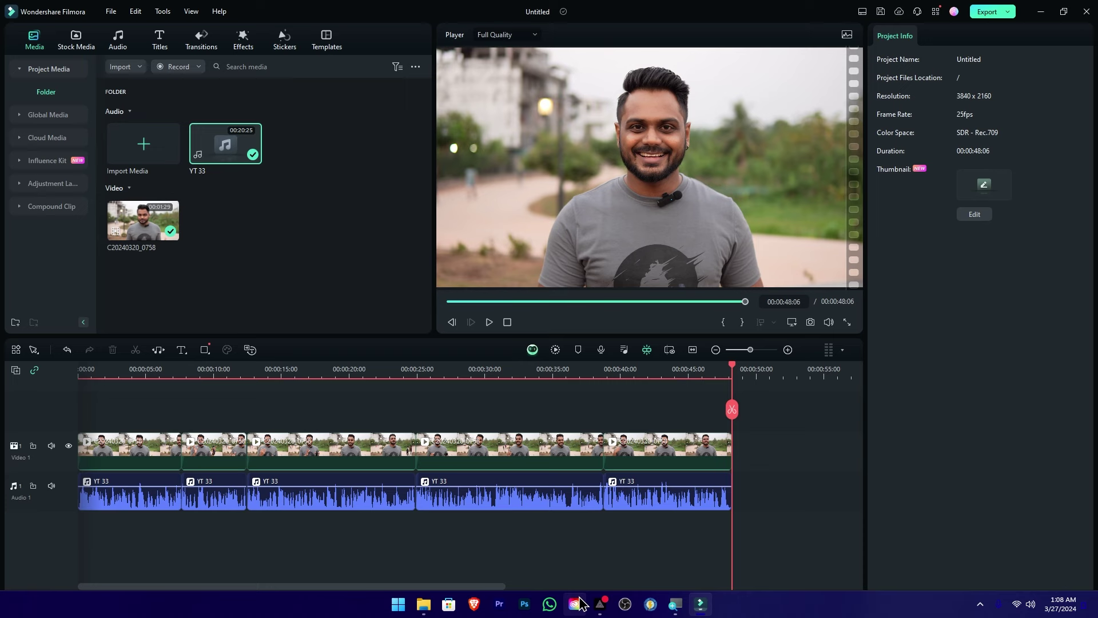
{"action": "left_click_drag", "start_coordinate": [757, 433], "coordinate": [297, 458]}
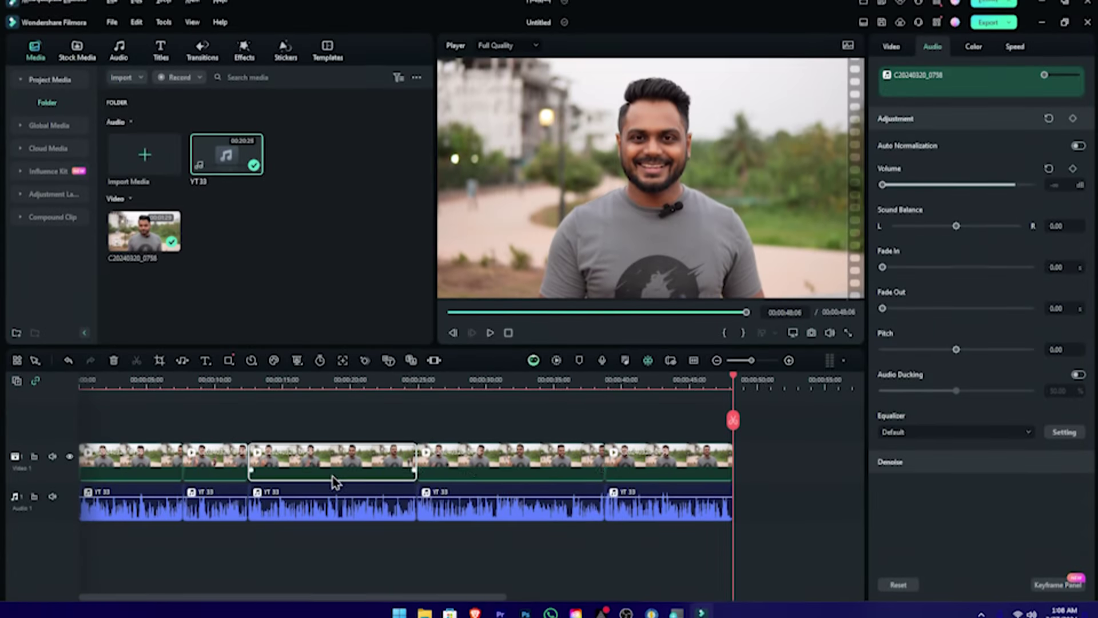
{"action": "left_click", "coordinate": [469, 456]}
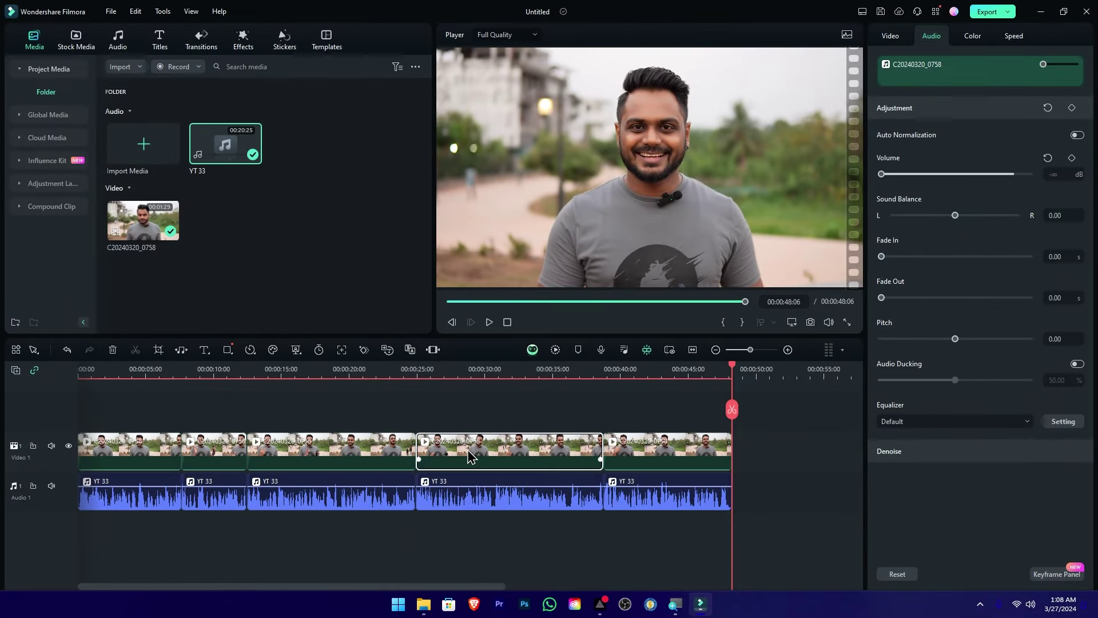
{"action": "left_click", "coordinate": [680, 462]}
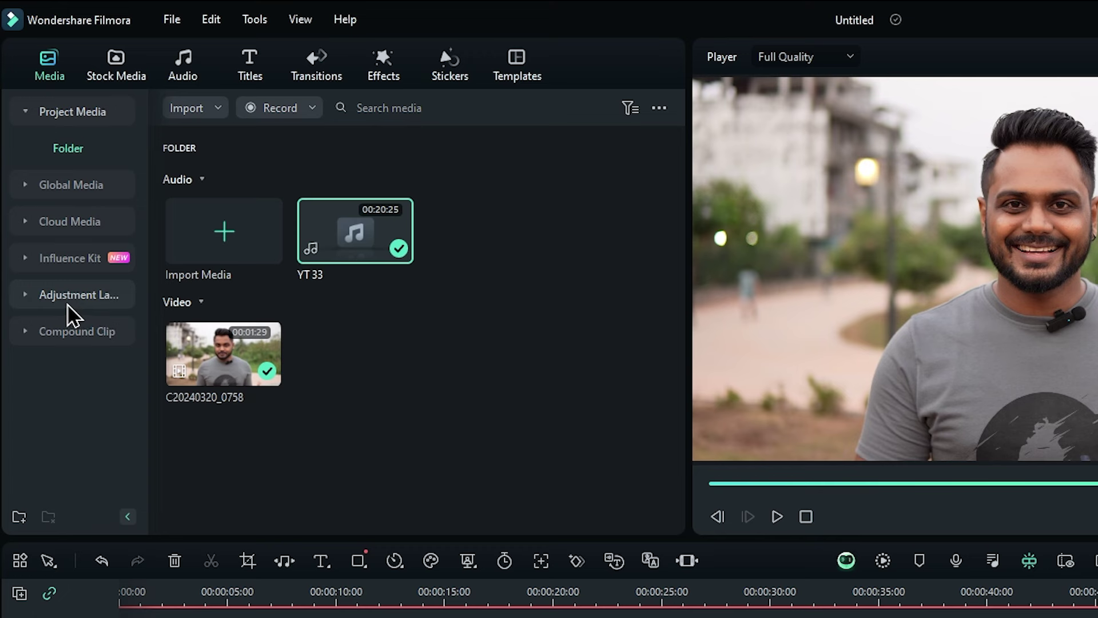
Add a preset adjustment layer above the video, extended over all five segments, and give it a yellow color mark.
{"action": "left_click", "coordinate": [91, 295]}
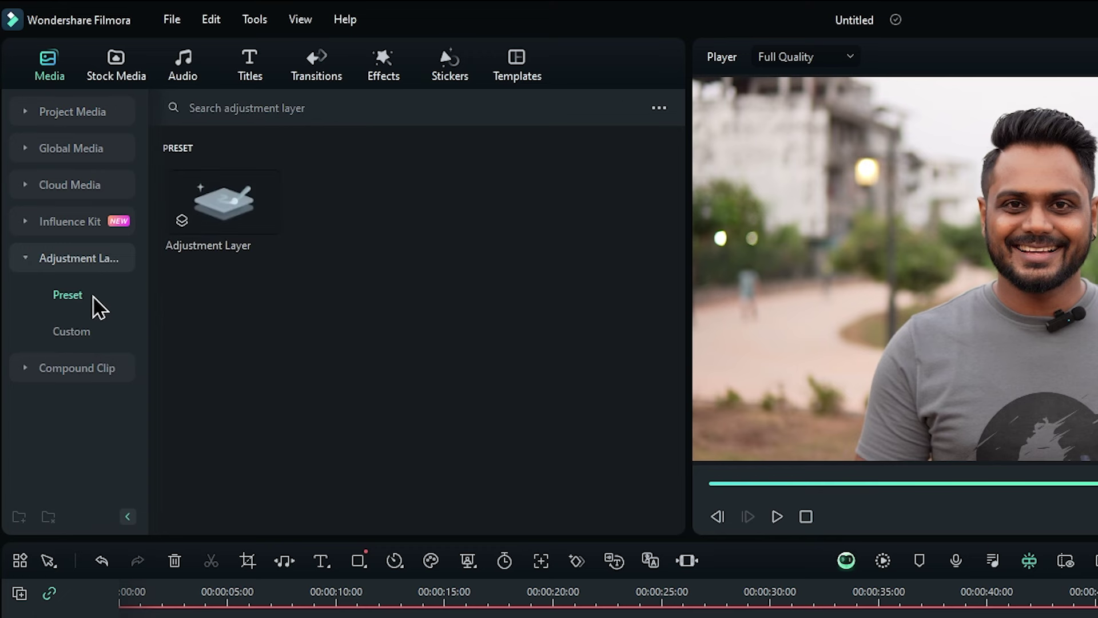
{"action": "left_click_drag", "start_coordinate": [240, 215], "coordinate": [117, 360]}
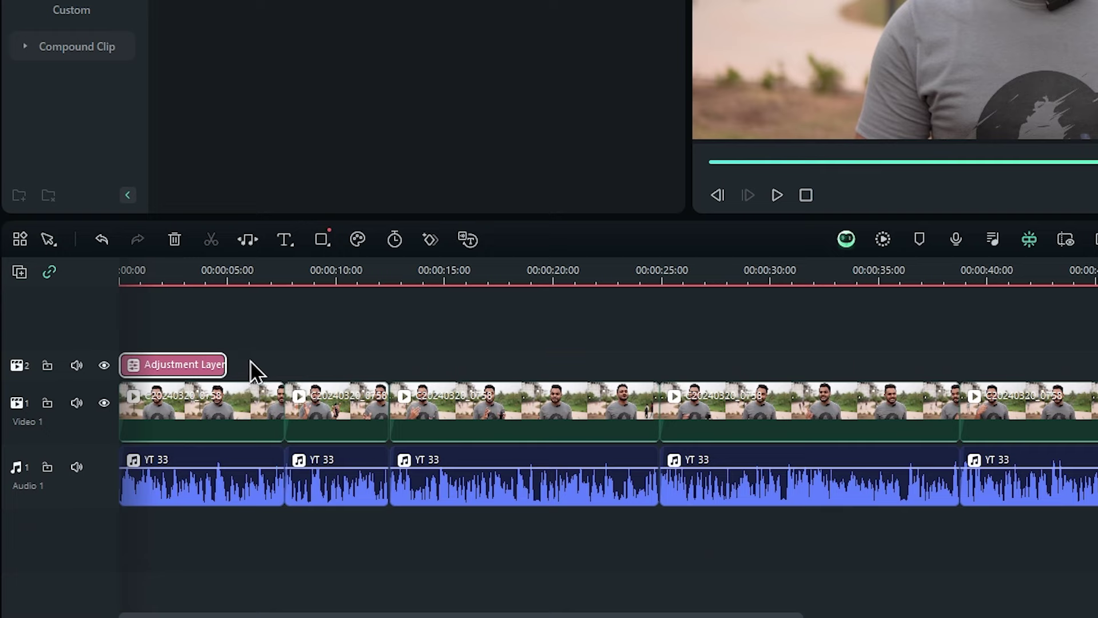
{"action": "left_click_drag", "start_coordinate": [226, 363], "coordinate": [1097, 316]}
{"action": "left_click_drag", "start_coordinate": [716, 399], "coordinate": [730, 398]}
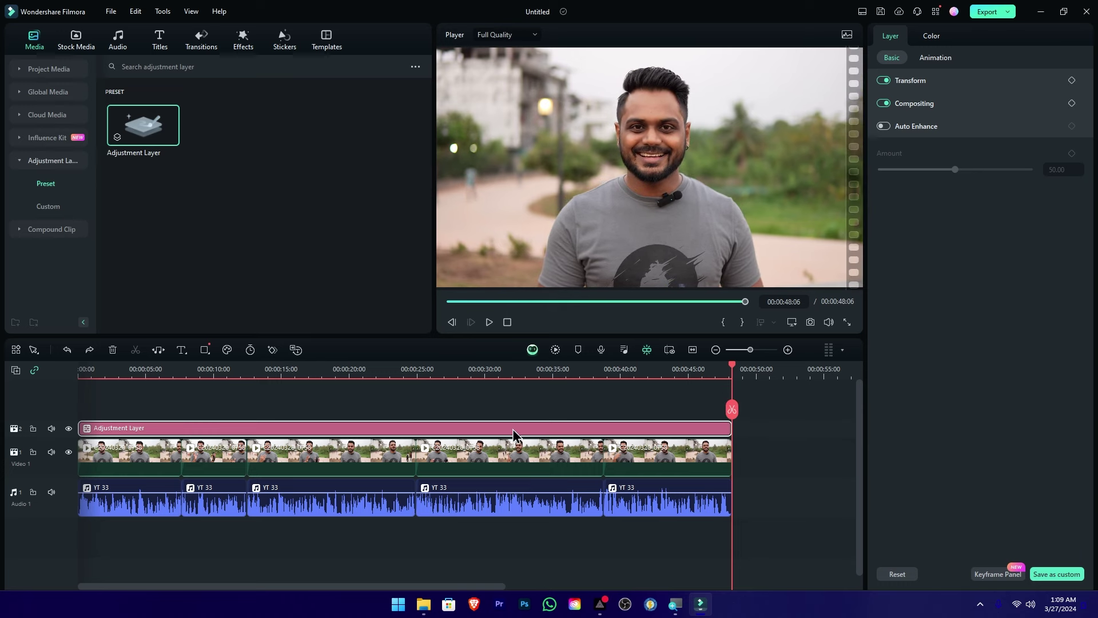
{"action": "right_click", "coordinate": [513, 429]}
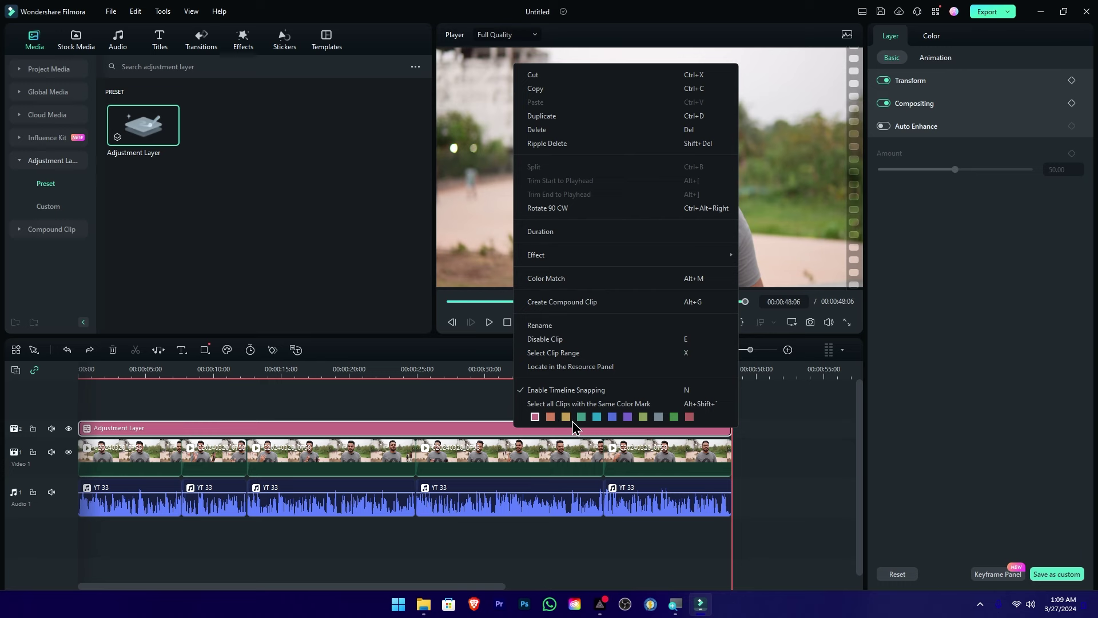
{"action": "left_click", "coordinate": [565, 418]}
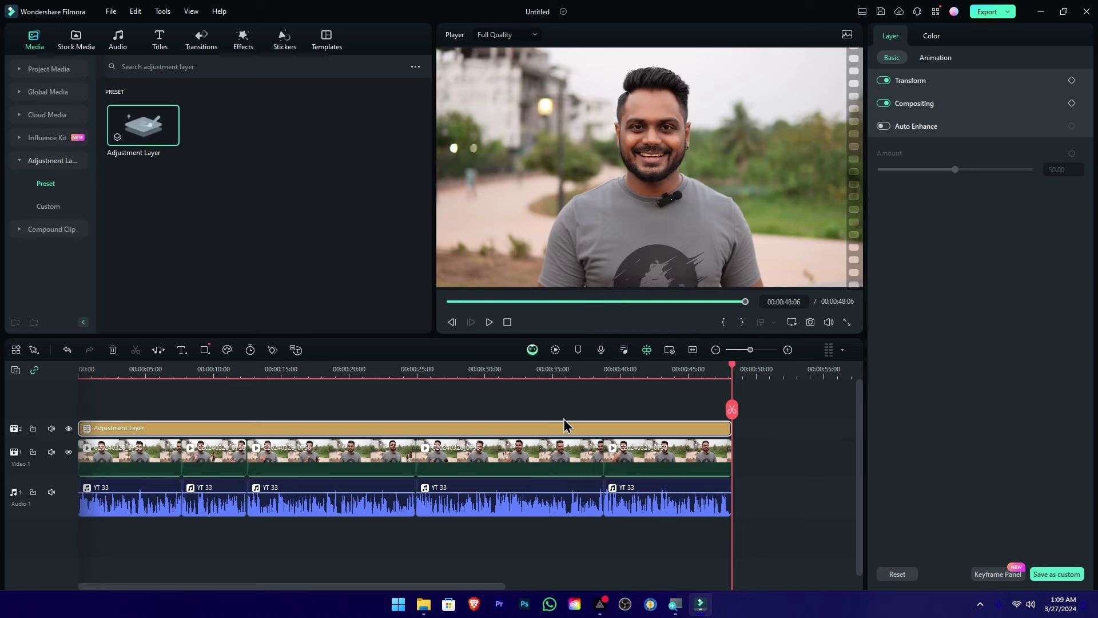
Open the adjustment layer's Light settings at 00:00:29:23 and show the video scopes in a floating window beside them.
{"action": "left_click", "coordinate": [484, 376]}
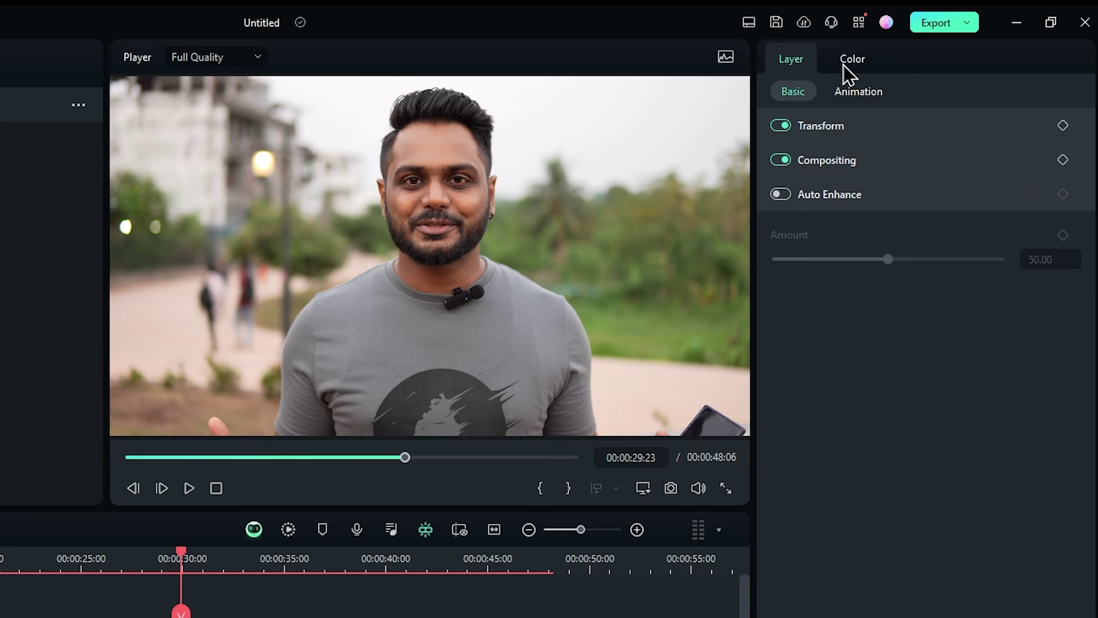
{"action": "left_click", "coordinate": [853, 60]}
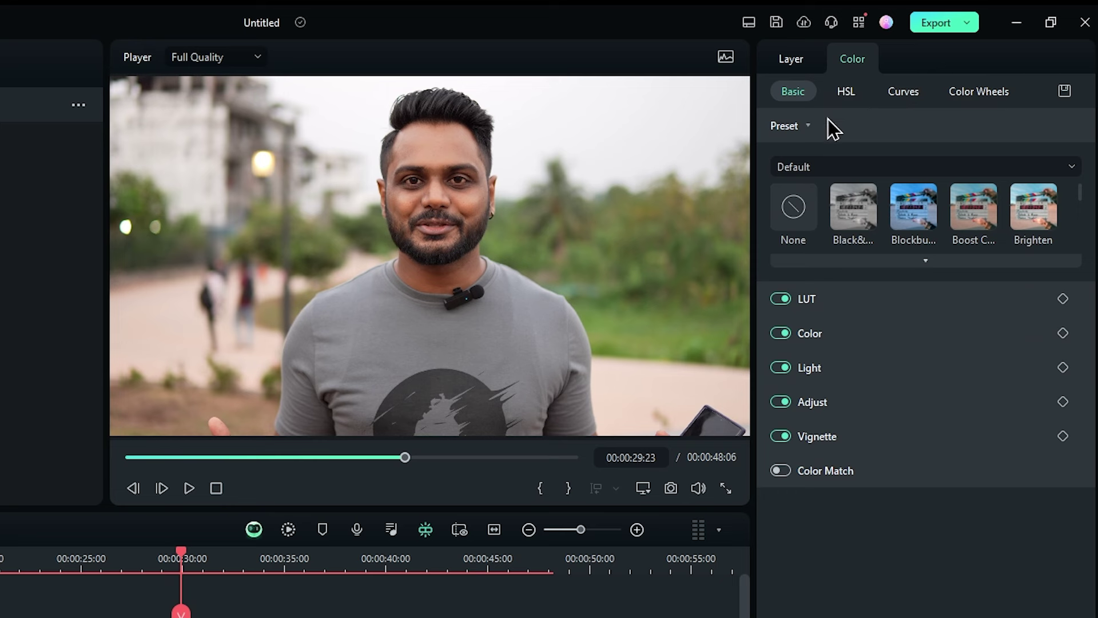
{"action": "left_click", "coordinate": [815, 374]}
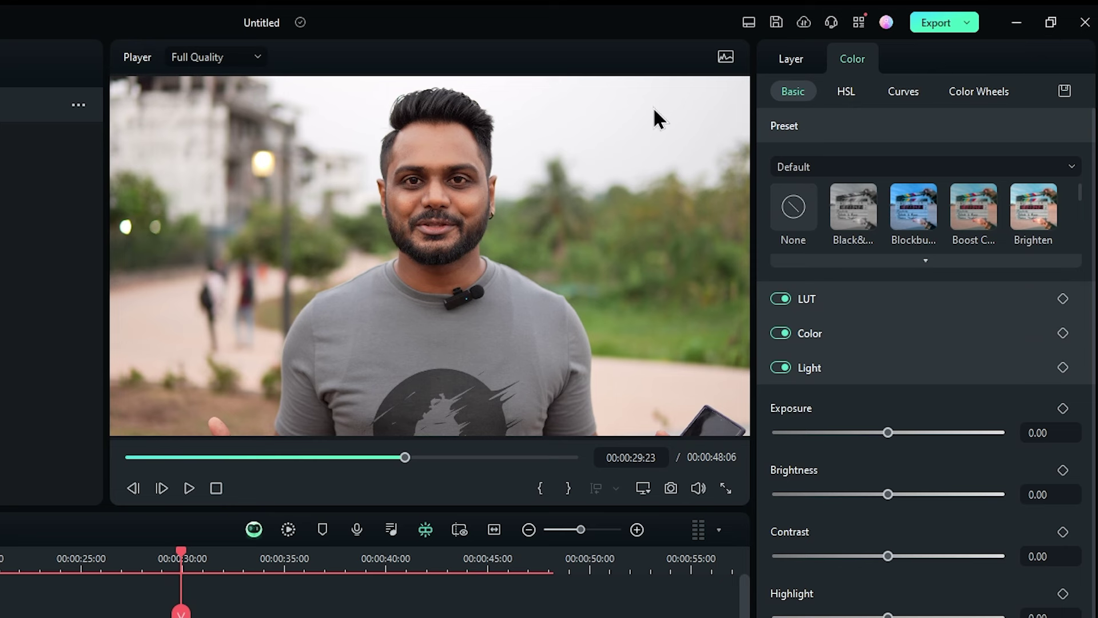
{"action": "left_click", "coordinate": [725, 56]}
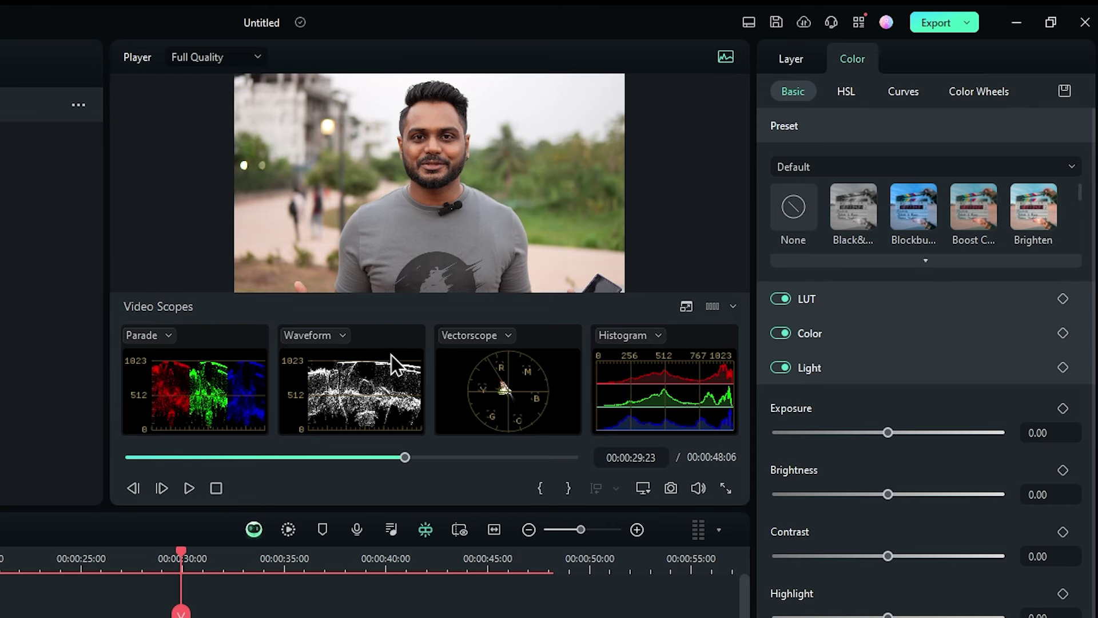
{"action": "left_click", "coordinate": [686, 307]}
{"action": "left_click_drag", "start_coordinate": [558, 369], "coordinate": [318, 307]}
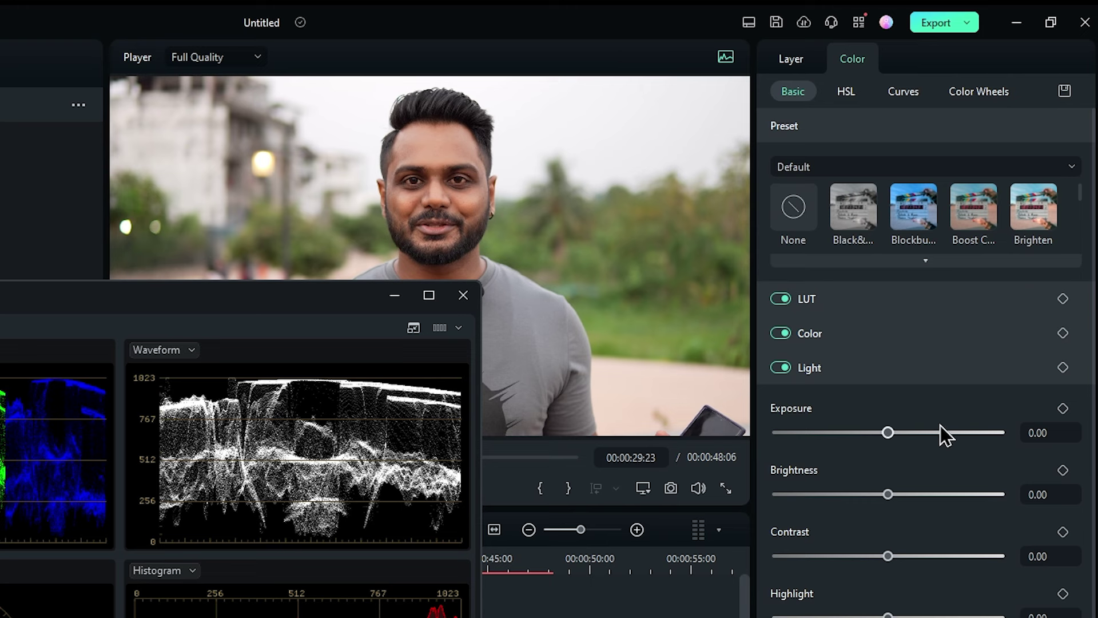
Try the adjustment layer's exposure at -100 and 100 against the waveform, and reset it.
{"action": "left_click_drag", "start_coordinate": [899, 430], "coordinate": [742, 438]}
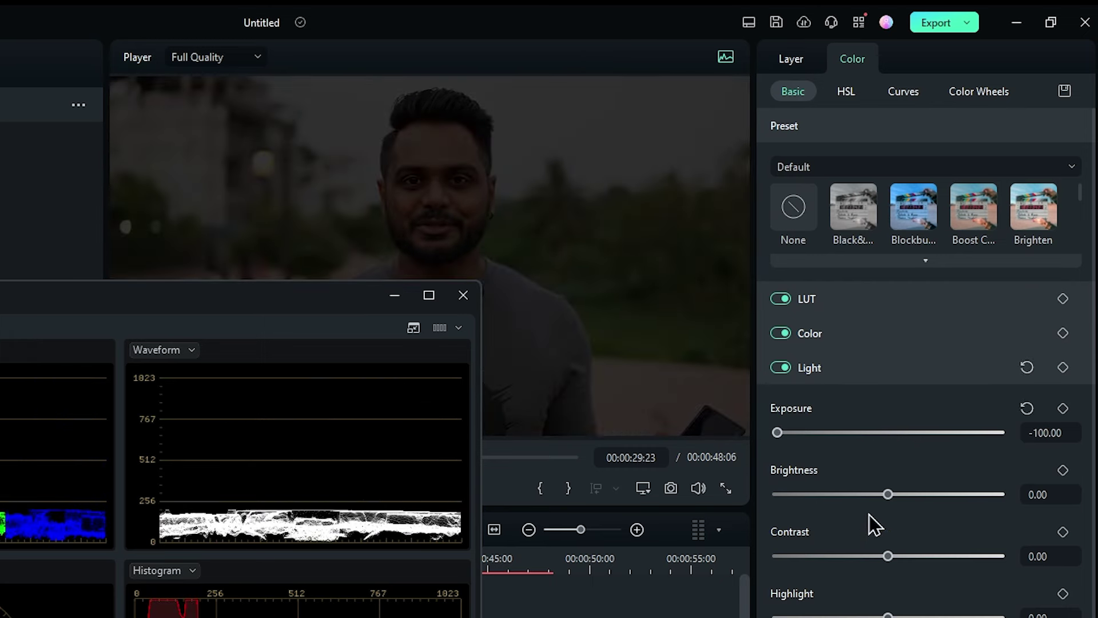
{"action": "left_click_drag", "start_coordinate": [875, 434], "coordinate": [1020, 435]}
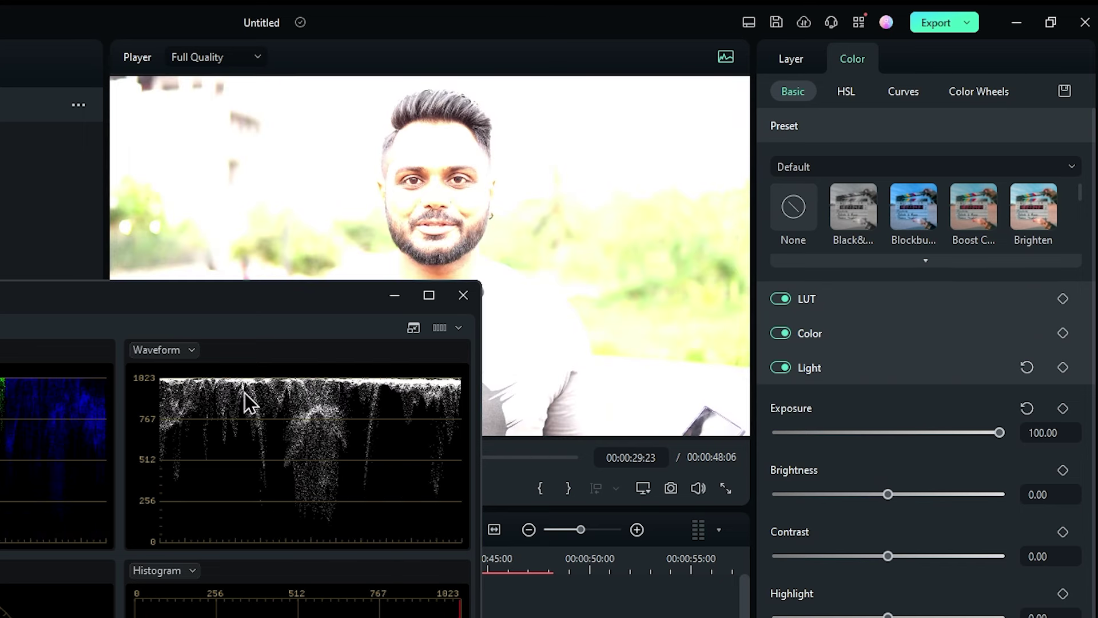
{"action": "left_click_drag", "start_coordinate": [351, 314], "coordinate": [375, 384]}
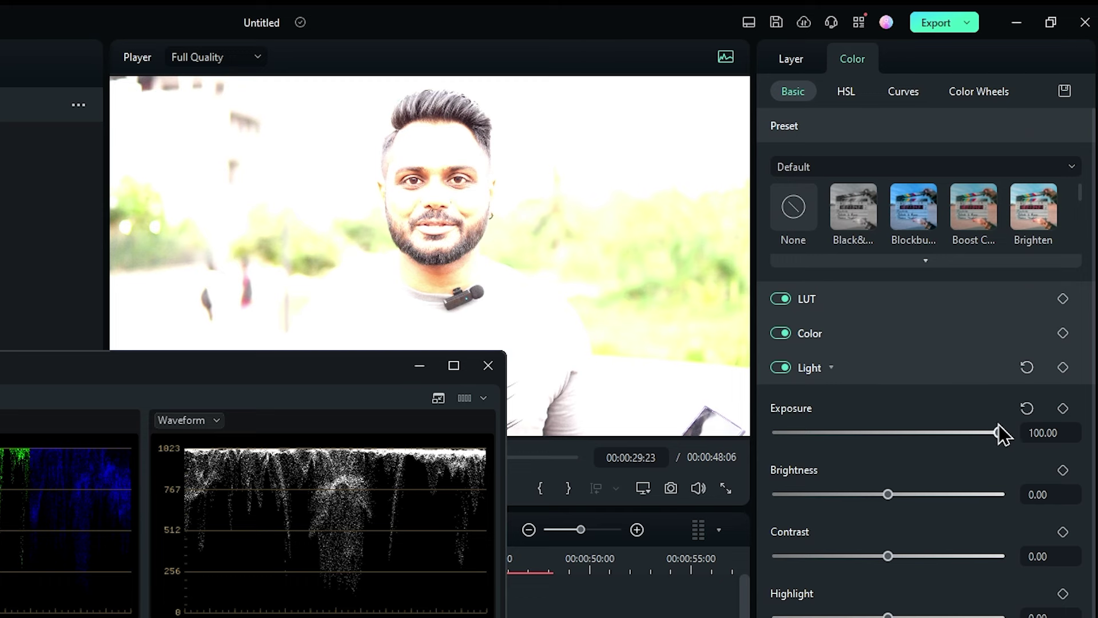
{"action": "left_click", "coordinate": [1027, 408]}
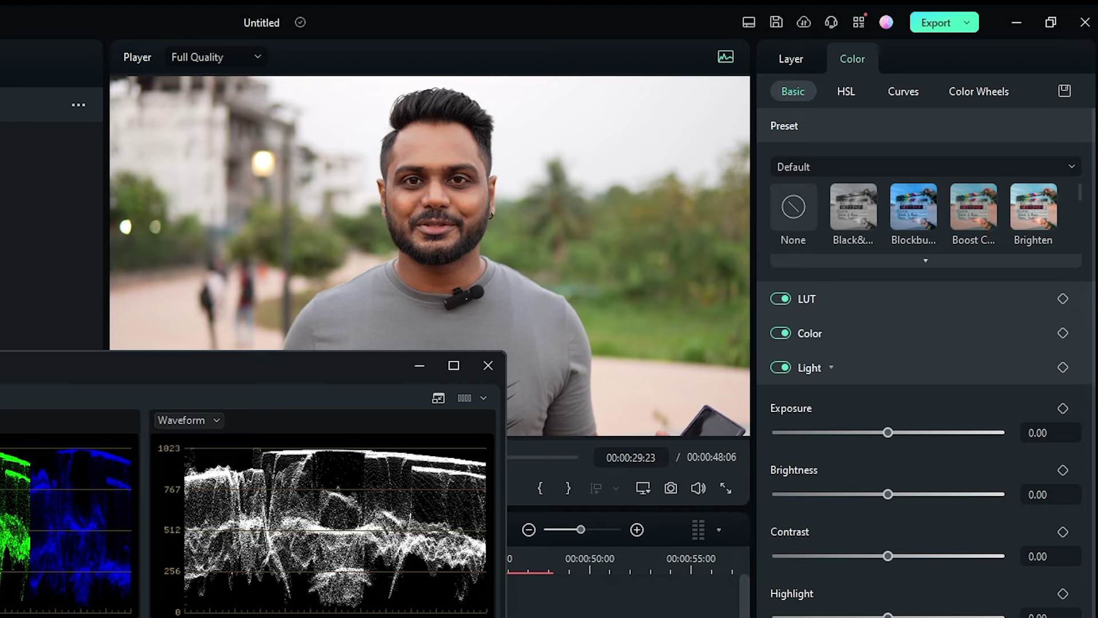
Set the adjustment layer's exposure to -2, brightness to 5, contrast to 10, highlight to 39 and shadow to 31.
{"action": "mouse_move", "coordinate": [887, 432]}
{"action": "left_mouse_down"}
{"action": "mouse_move", "coordinate": [909, 436]}
{"action": "mouse_move", "coordinate": [886, 433]}
{"action": "left_mouse_up"}
{"action": "left_click_drag", "start_coordinate": [888, 494], "coordinate": [893, 496]}
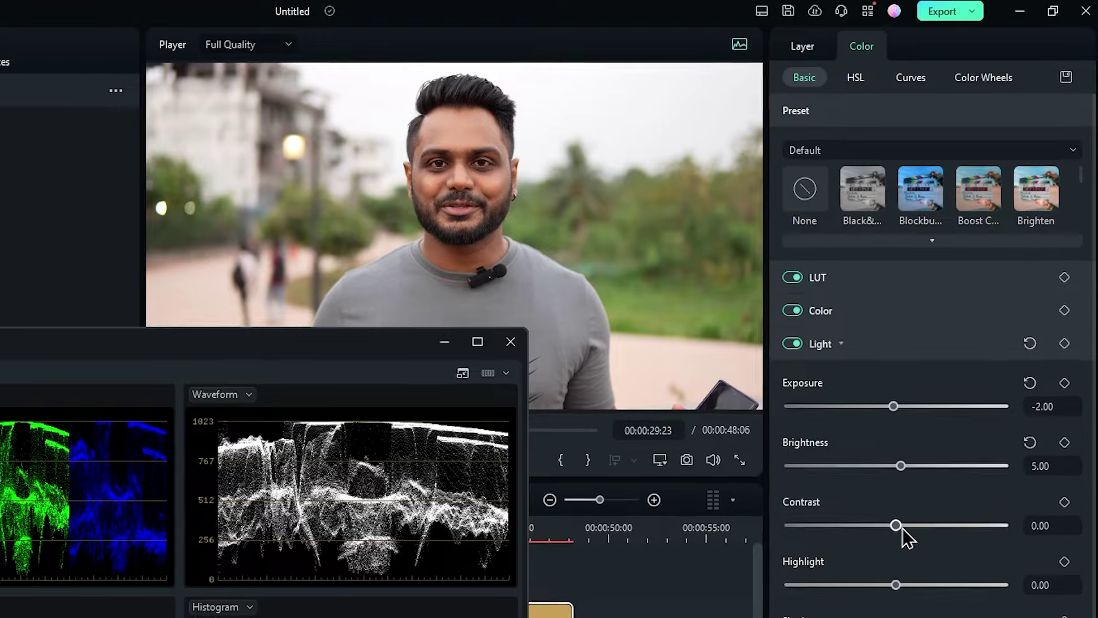
{"action": "left_click_drag", "start_coordinate": [890, 547], "coordinate": [901, 547]}
{"action": "left_click_drag", "start_coordinate": [890, 608], "coordinate": [933, 608]}
{"action": "left_click_drag", "start_coordinate": [891, 617], "coordinate": [924, 617]}
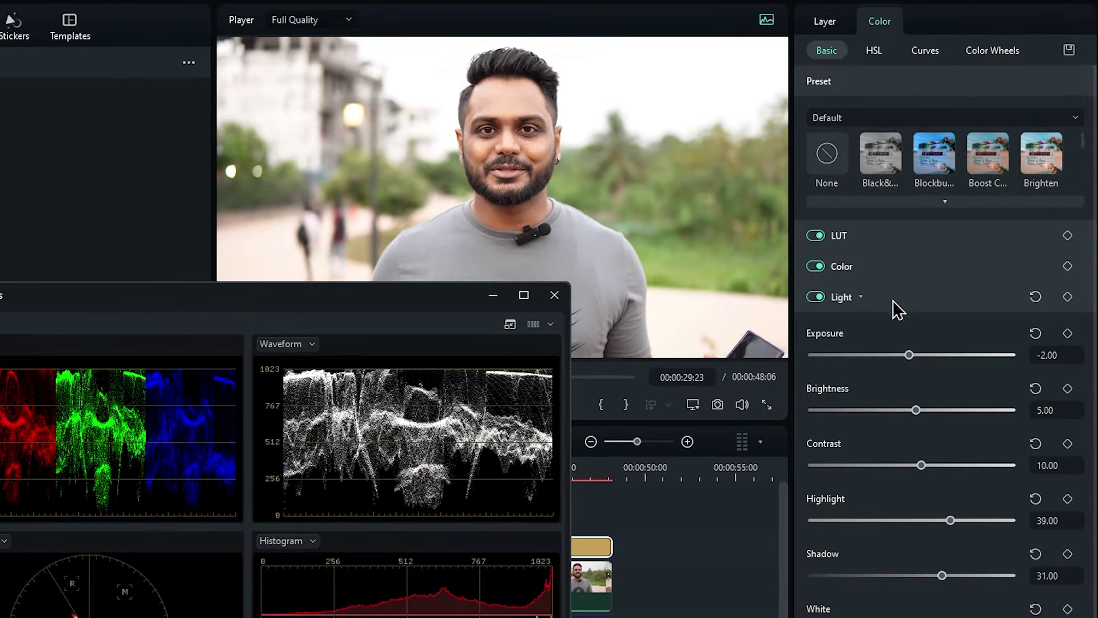
Compare the picture with and without the Light adjustments, and close the video scopes window.
{"action": "left_click", "coordinate": [859, 300]}
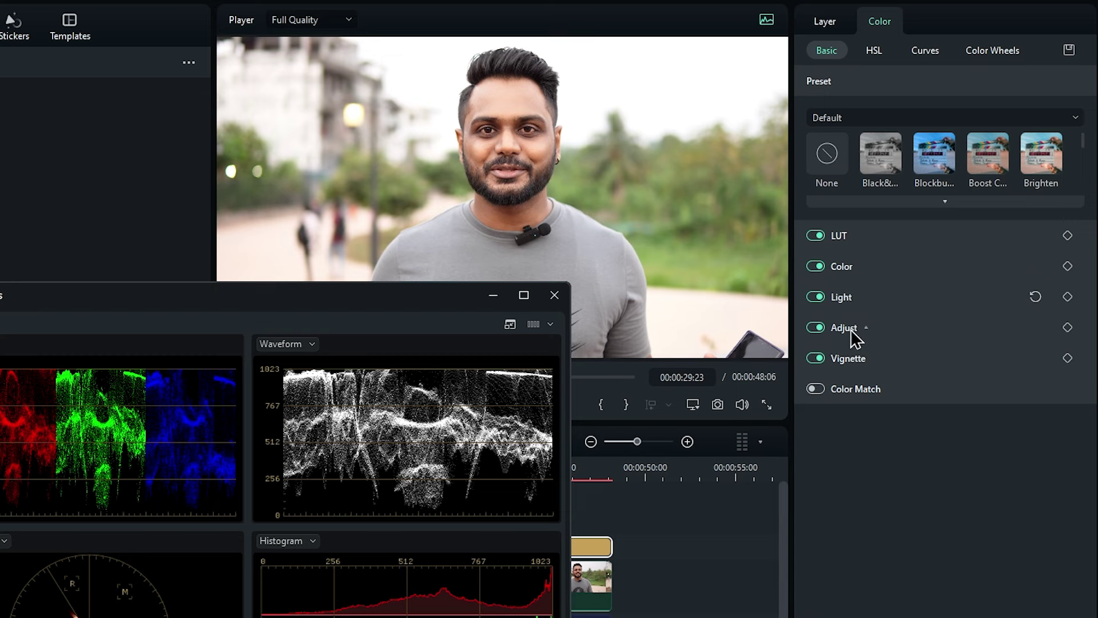
{"action": "left_click", "coordinate": [816, 298]}
{"action": "left_click", "coordinate": [816, 298]}
{"action": "left_click", "coordinate": [816, 297]}
{"action": "left_click", "coordinate": [816, 297]}
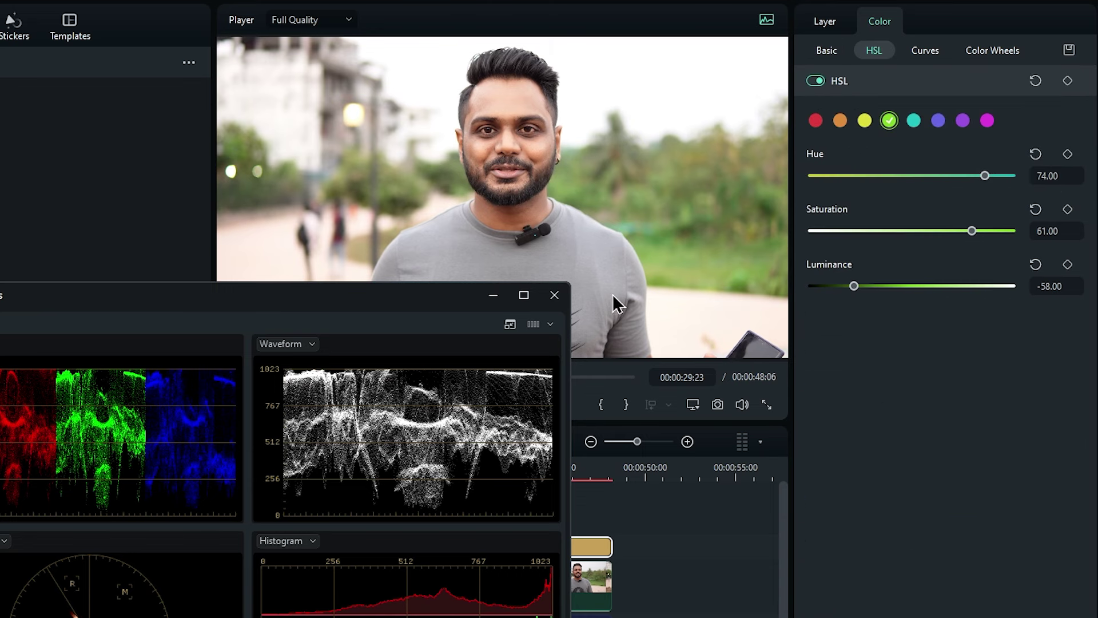
{"action": "left_click", "coordinate": [554, 295]}
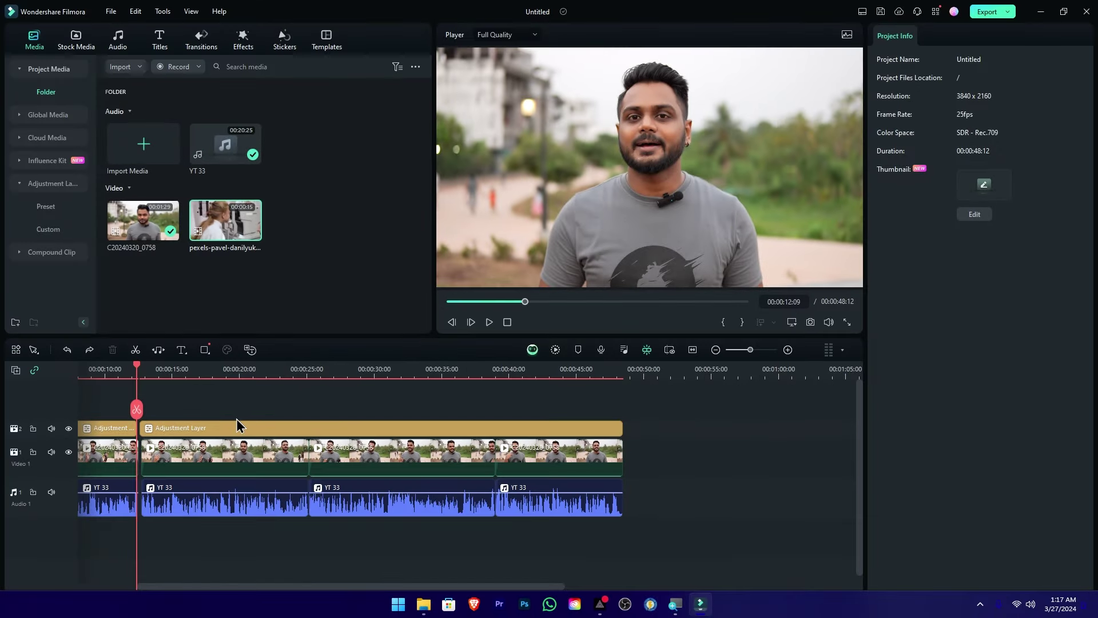
Place the Pexels stock video on a new track above the adjustment layer, starting at the third video segment.
{"action": "scroll", "coordinate": [110, 466], "scroll_direction": "left", "scroll_amount": 2}
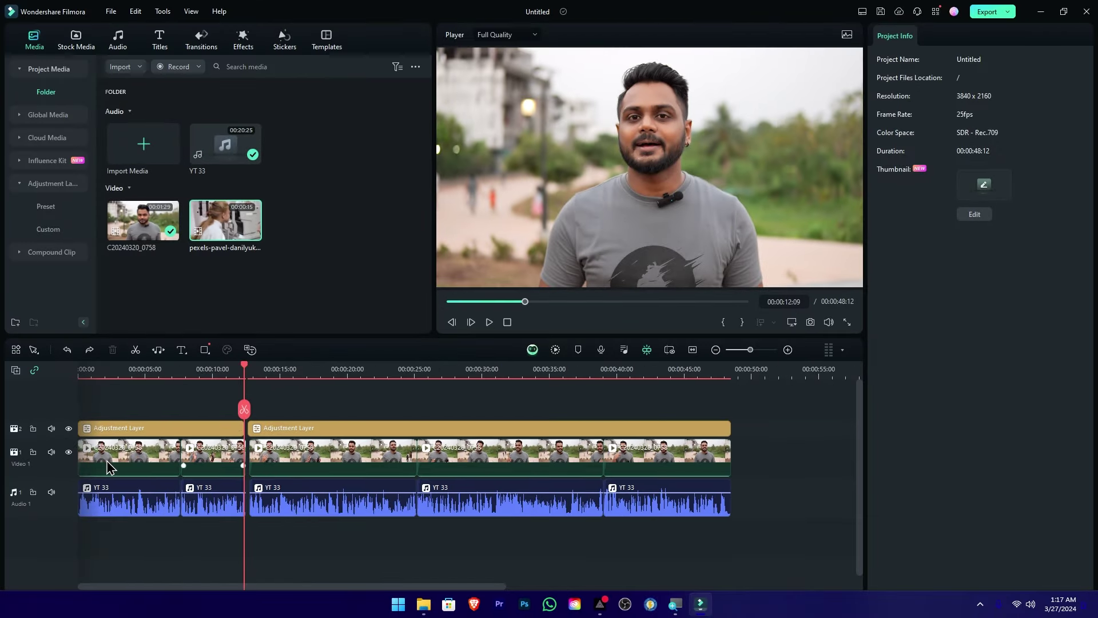
{"action": "left_click_drag", "start_coordinate": [235, 228], "coordinate": [264, 416]}
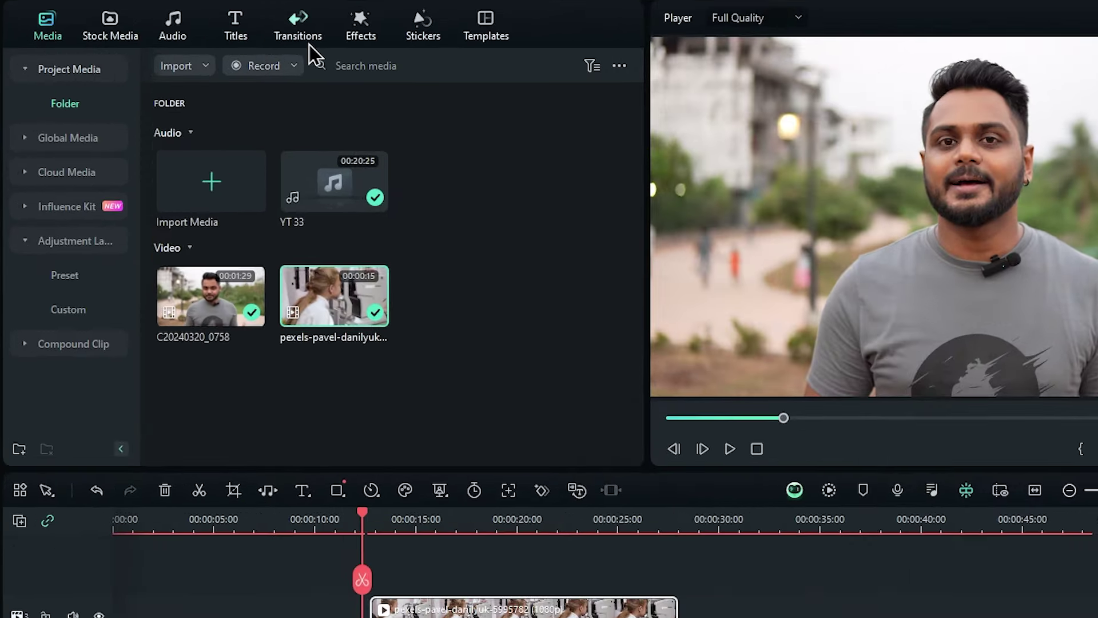
Download the Warp Zoom 6 transition from the Trending transitions.
{"action": "left_click", "coordinate": [310, 35]}
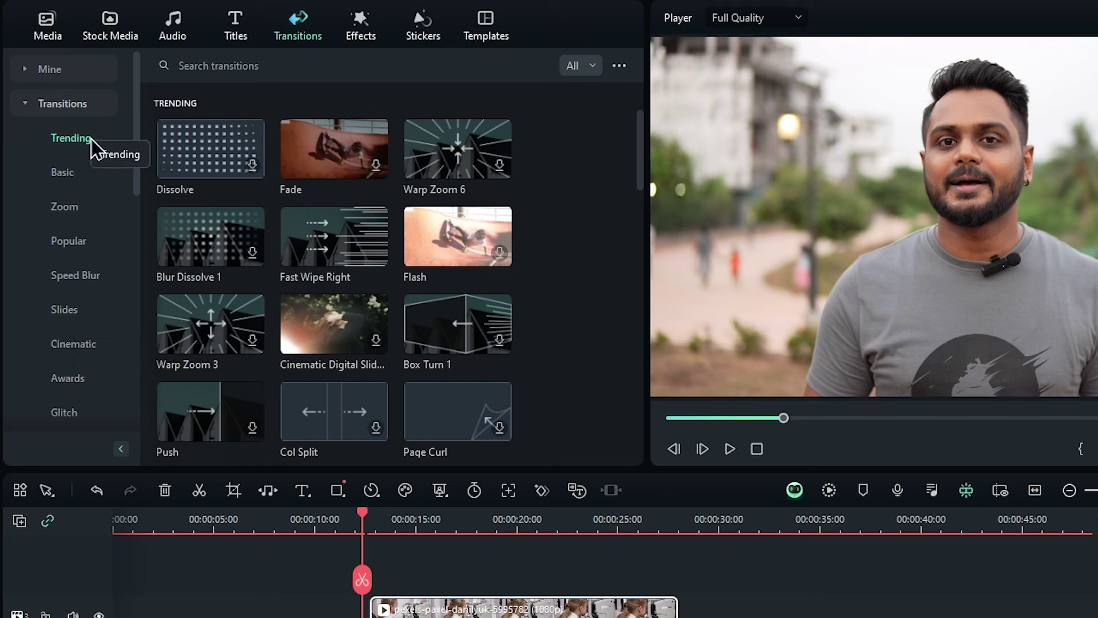
{"action": "mouse_move", "coordinate": [469, 164]}
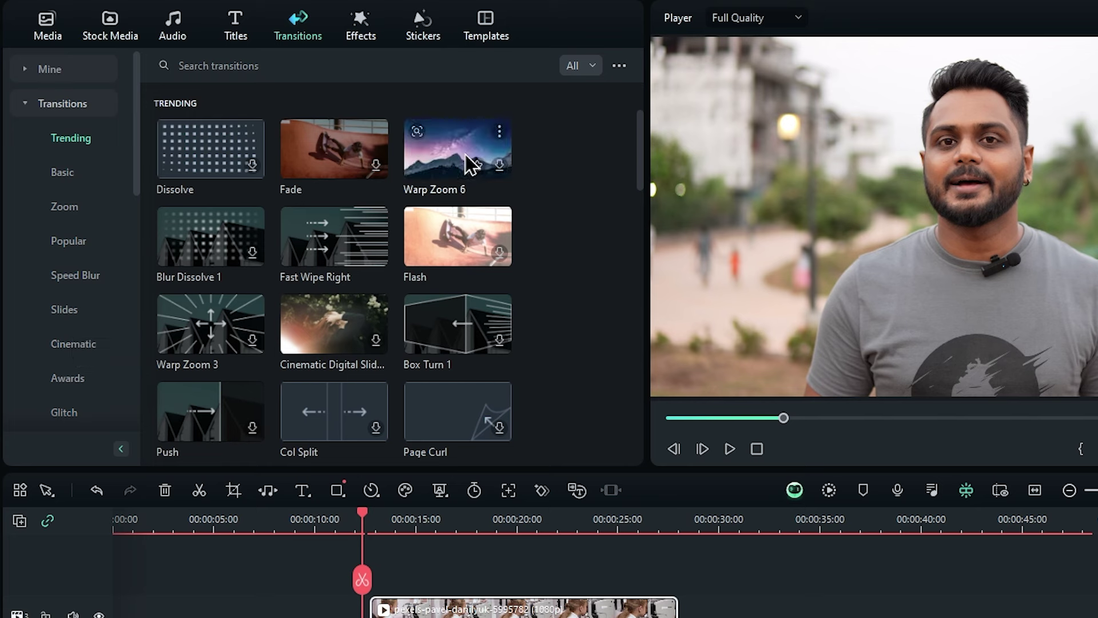
{"action": "left_click", "coordinate": [496, 165]}
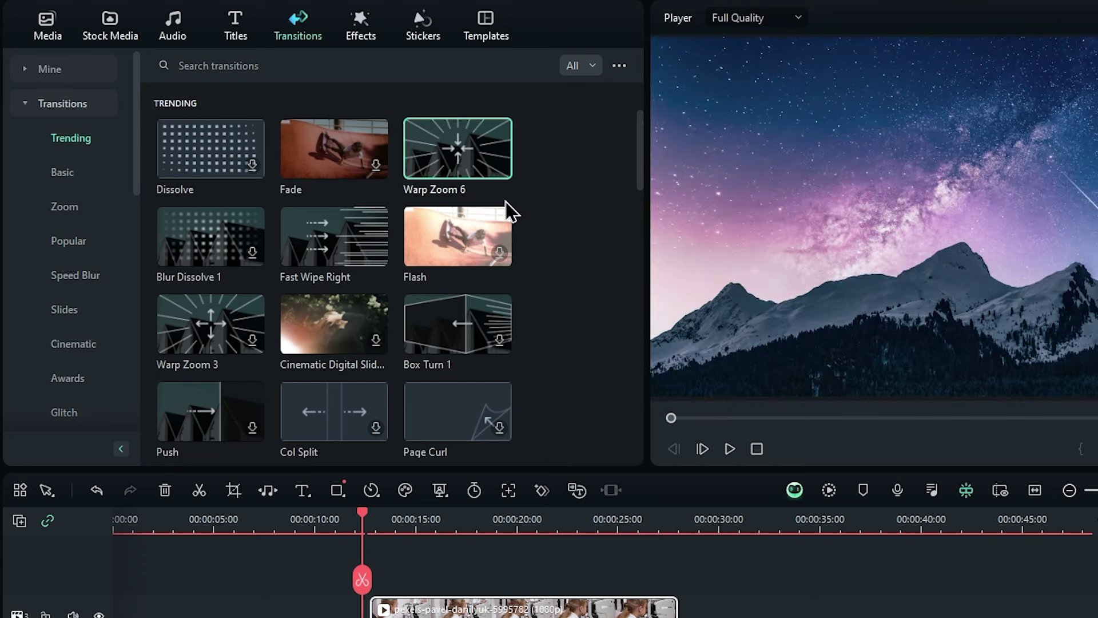
Apply the Warp Zoom 6 transition to the start of the Pexels stock clip and play back the cut from about 00:00:11.
{"action": "left_click_drag", "start_coordinate": [458, 143], "coordinate": [374, 610]}
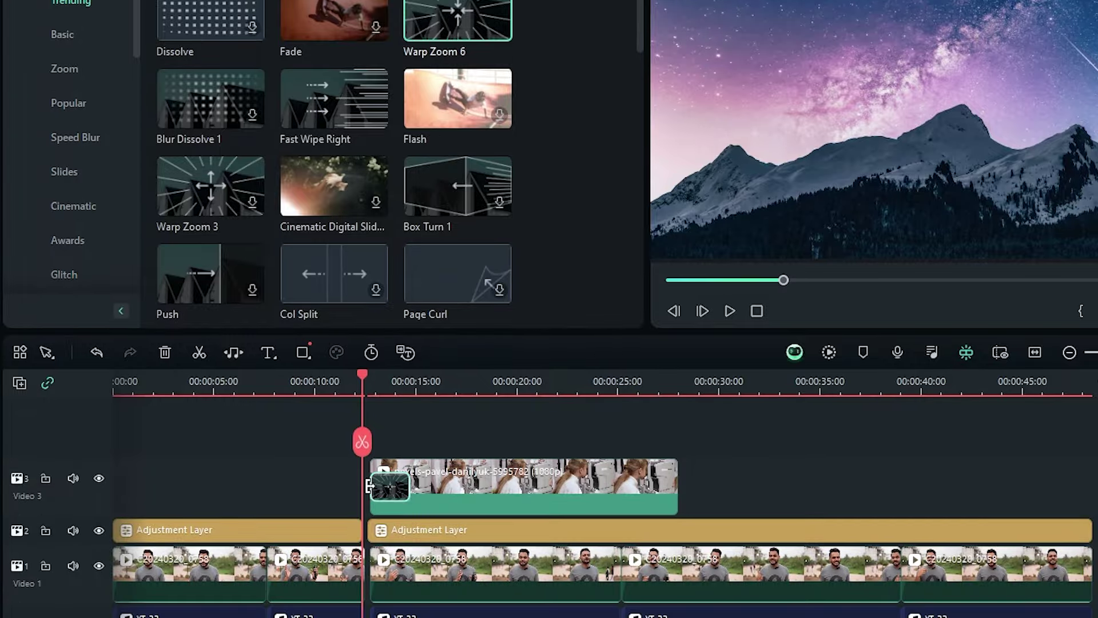
{"action": "left_click_drag", "start_coordinate": [361, 379], "coordinate": [346, 382]}
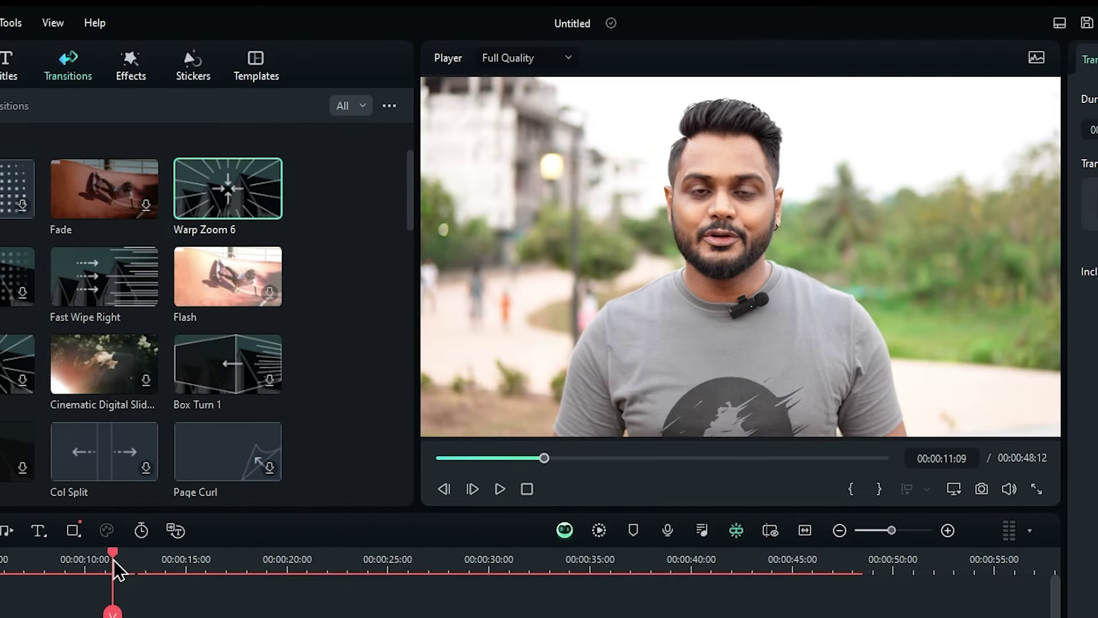
{"action": "scroll", "coordinate": [117, 569], "scroll_direction": "up", "scroll_amount": 2}
{"action": "key", "text": "space"}
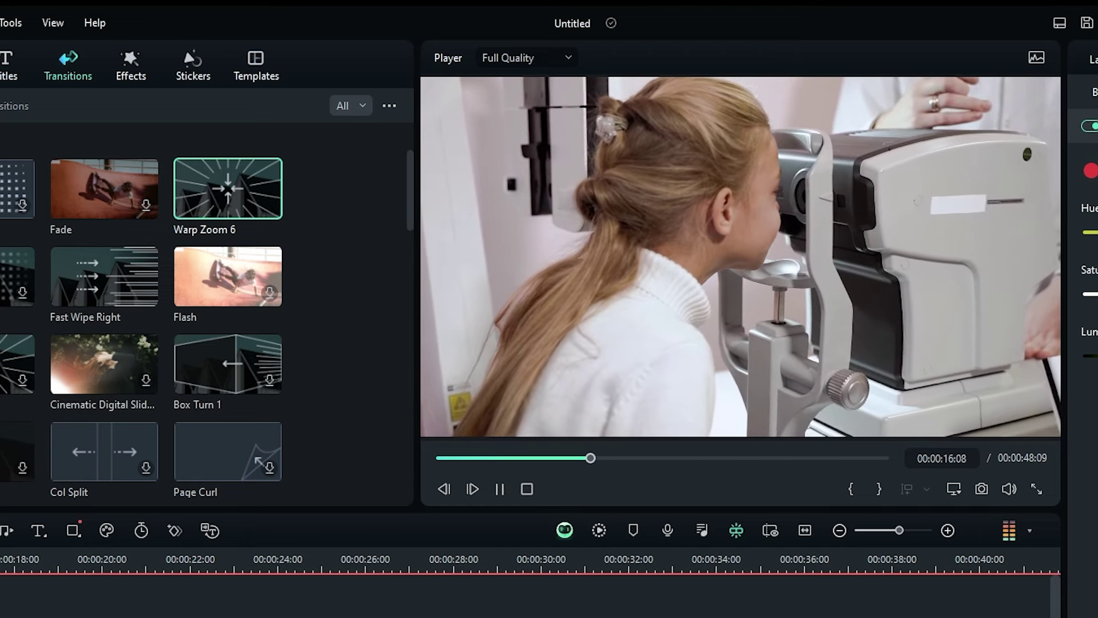
Place the Title 28 preset on a new track above the Pexels stock clip.
{"action": "scroll", "coordinate": [531, 572], "scroll_direction": "down", "scroll_amount": 1}
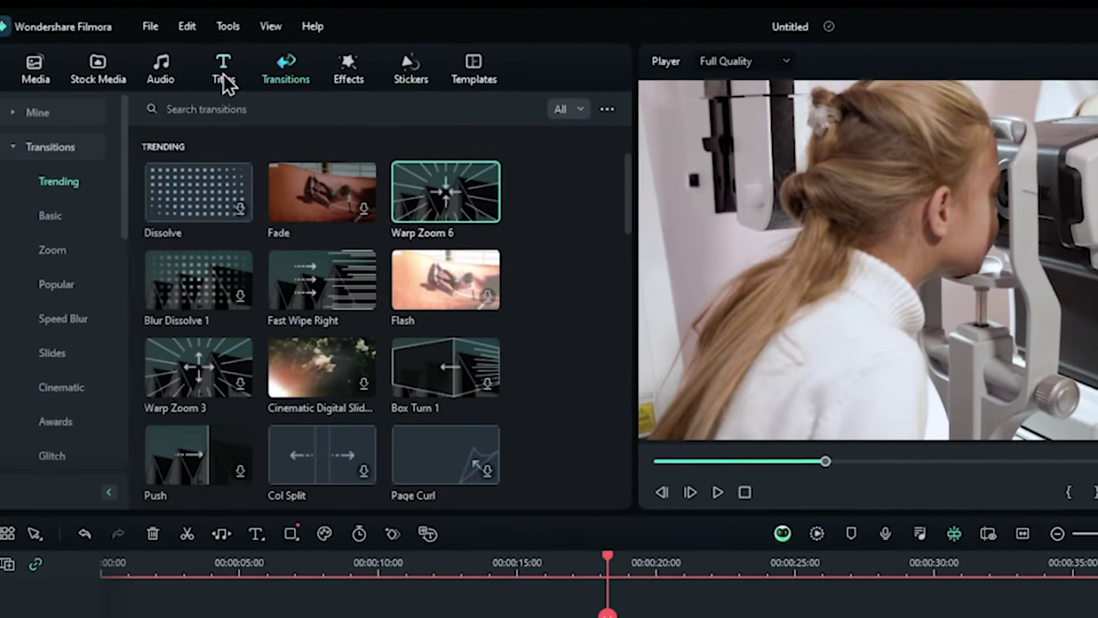
{"action": "left_click", "coordinate": [223, 75]}
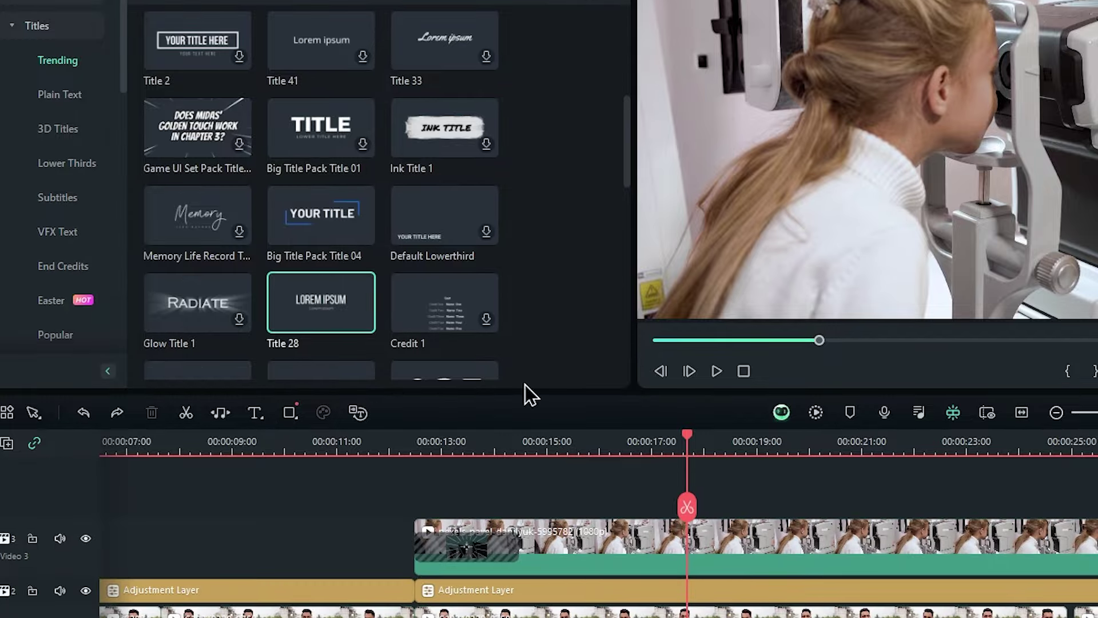
{"action": "left_click_drag", "start_coordinate": [369, 314], "coordinate": [654, 570]}
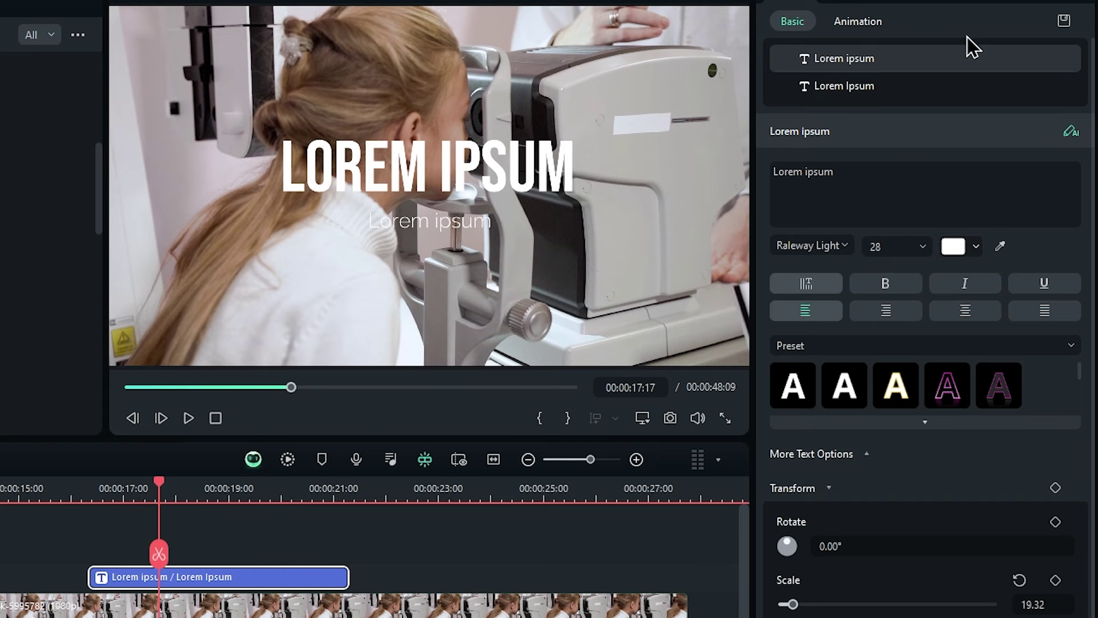
Clear the title's subtitle, change the main text to "eye care", enlarge it to font size 106 and move it higher in the frame.
{"action": "left_click", "coordinate": [865, 171]}
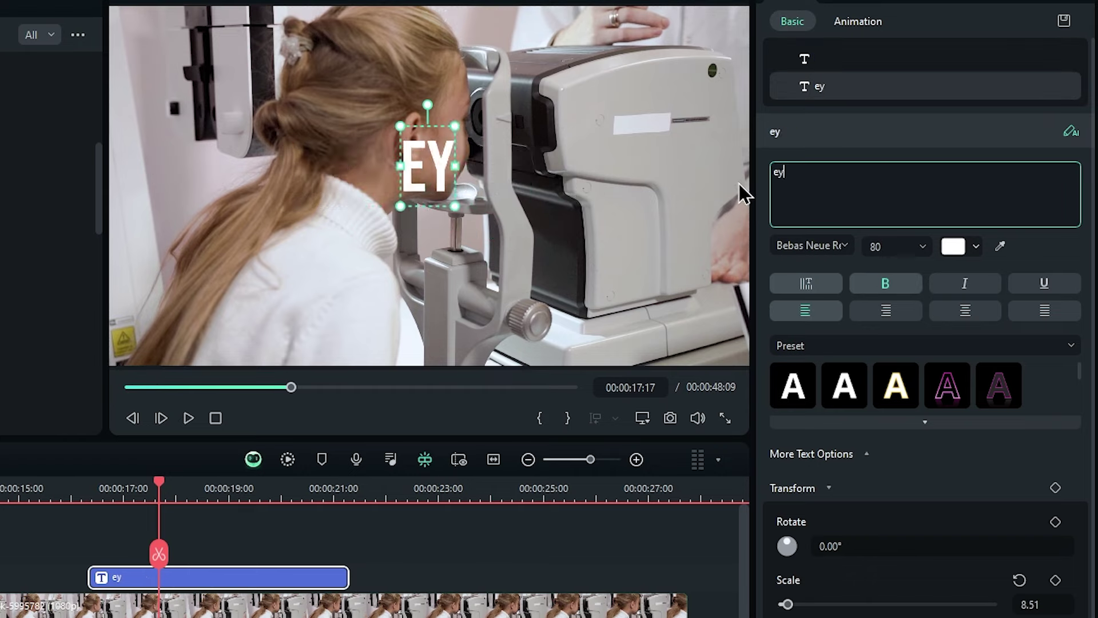
{"action": "type", "text": "e care"}
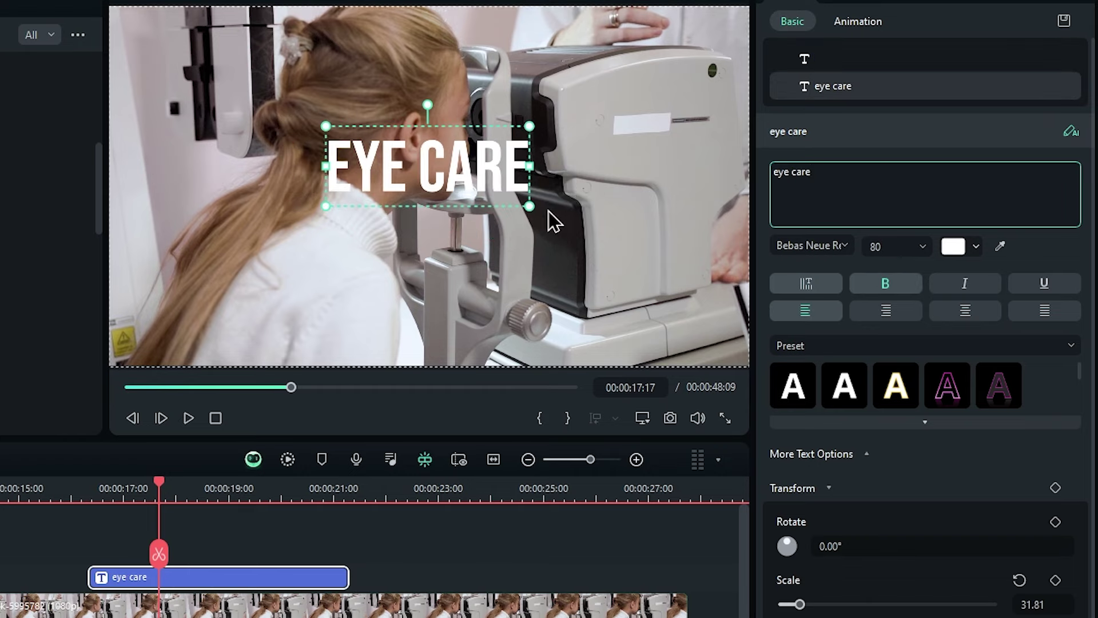
{"action": "left_click_drag", "start_coordinate": [529, 206], "coordinate": [593, 218]}
{"action": "left_click_drag", "start_coordinate": [523, 178], "coordinate": [490, 184]}
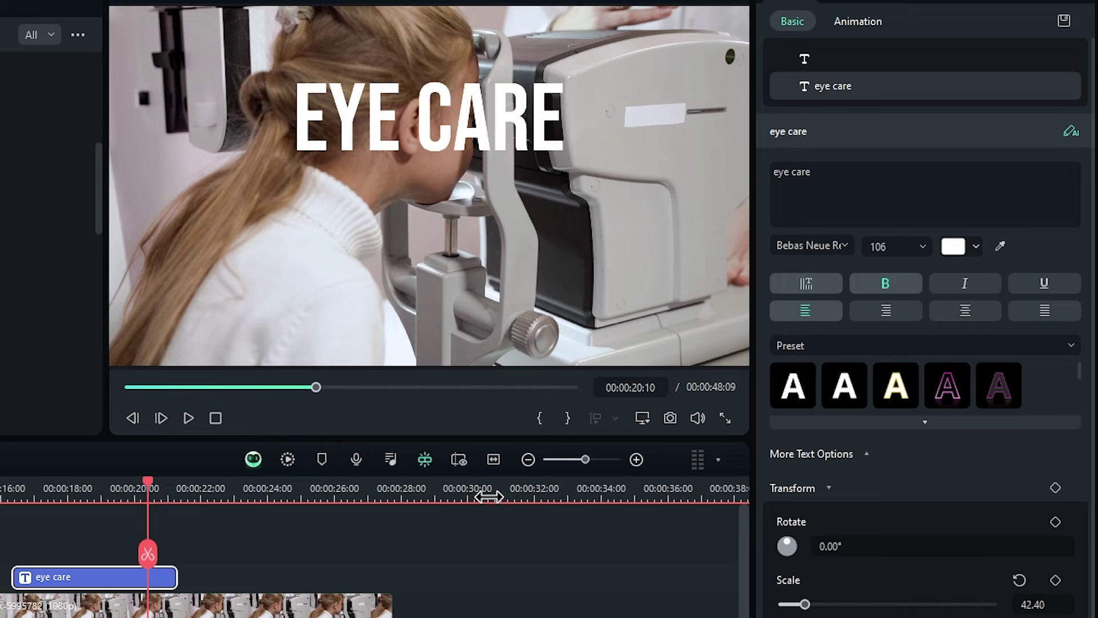
Add the YouTube Social Media Subscribe title from the Subscribe category above the adjustment layer at about 00:00:30:15.
{"action": "left_click", "coordinate": [489, 496]}
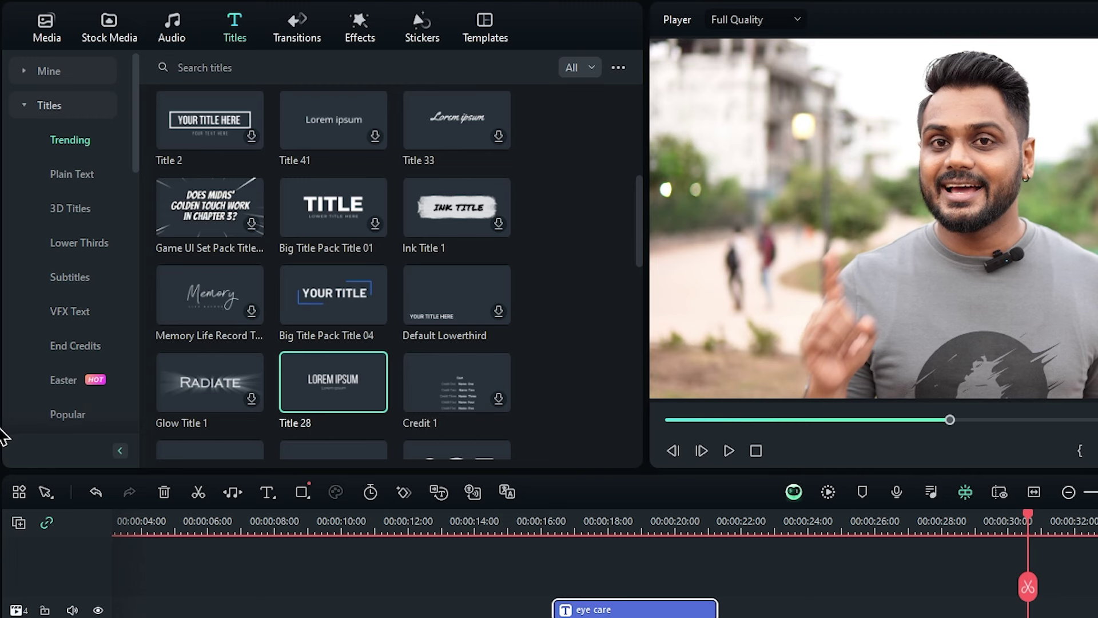
{"action": "scroll", "coordinate": [99, 256], "scroll_direction": "down", "scroll_amount": 10}
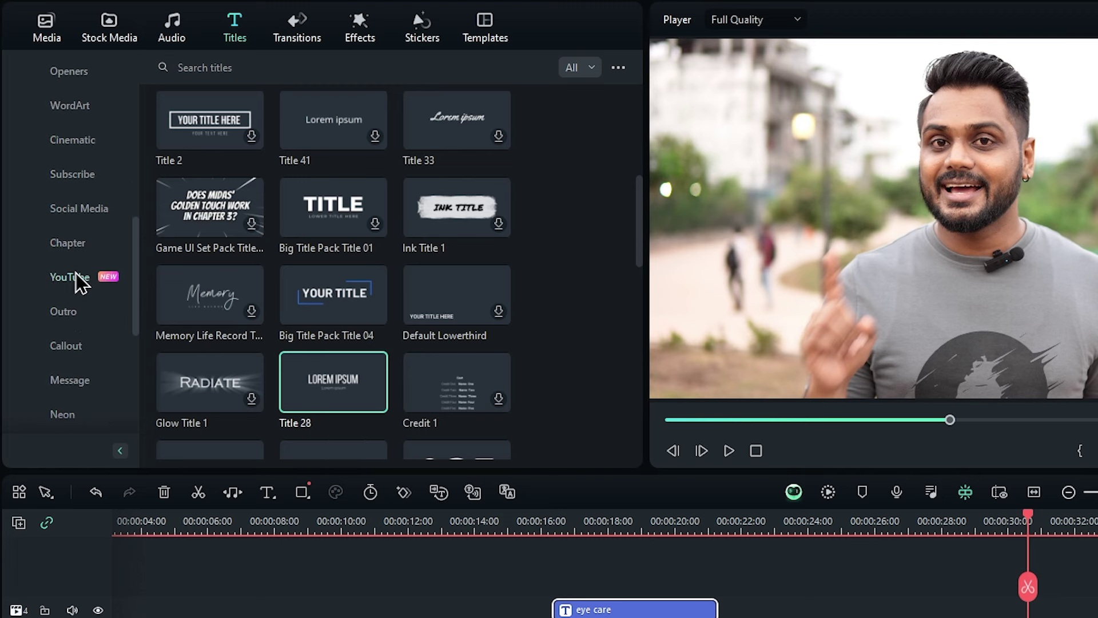
{"action": "left_click", "coordinate": [77, 273]}
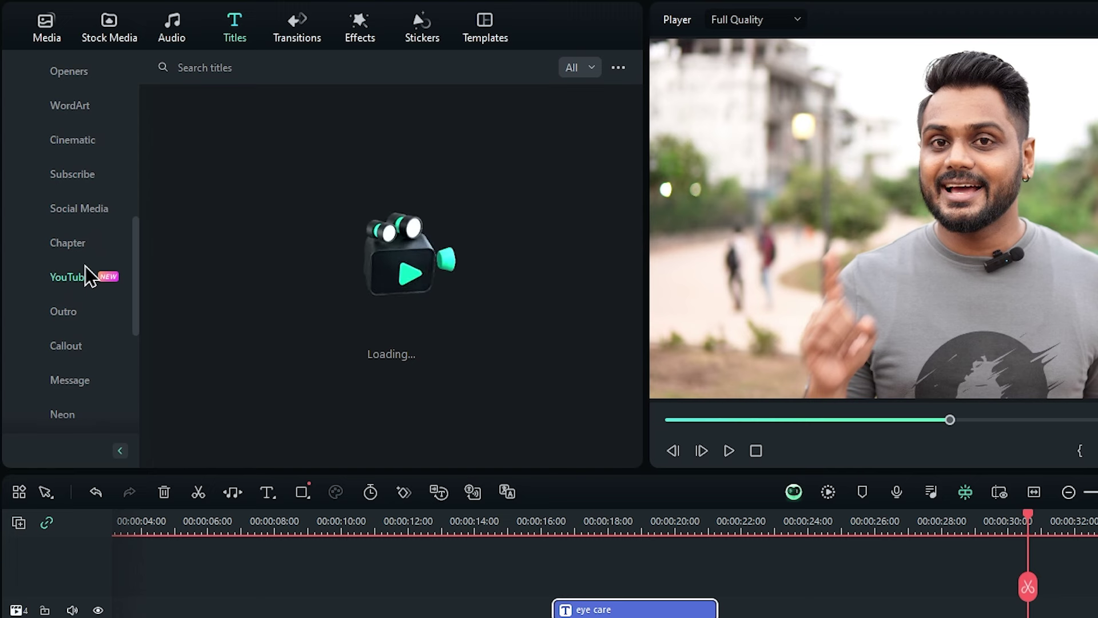
{"action": "left_click", "coordinate": [101, 211]}
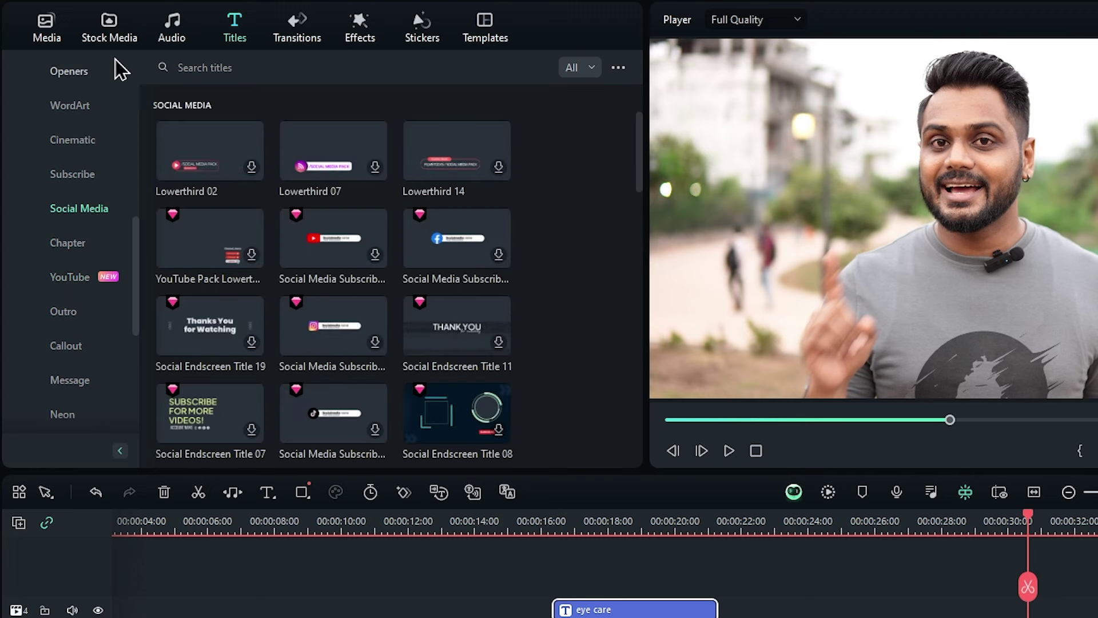
{"action": "left_click", "coordinate": [88, 179]}
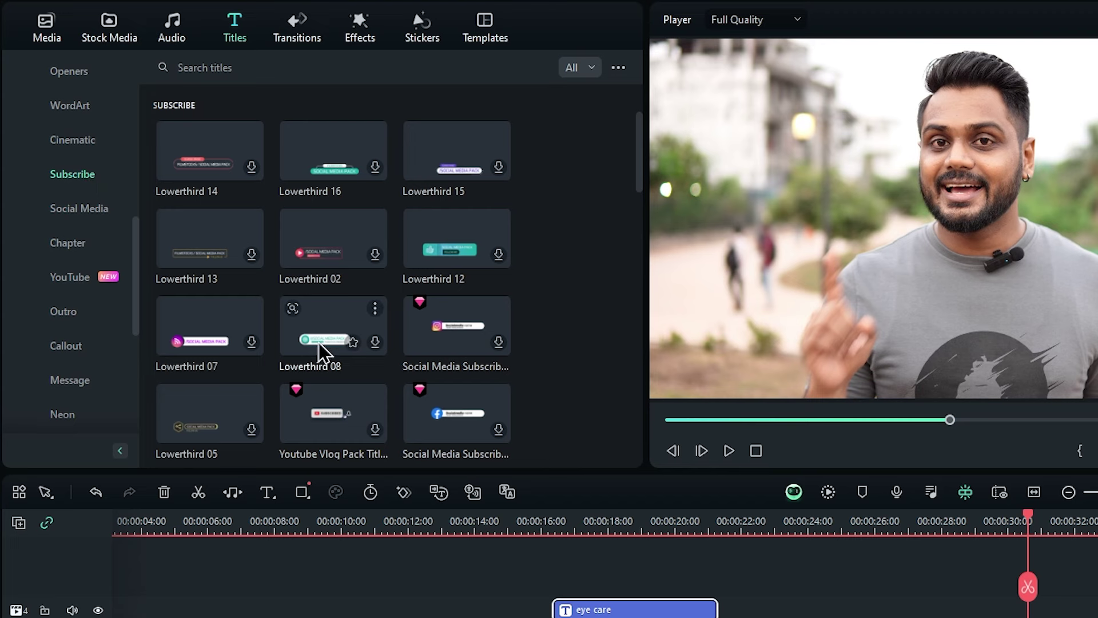
{"action": "scroll", "coordinate": [351, 347], "scroll_direction": "down", "scroll_amount": 3}
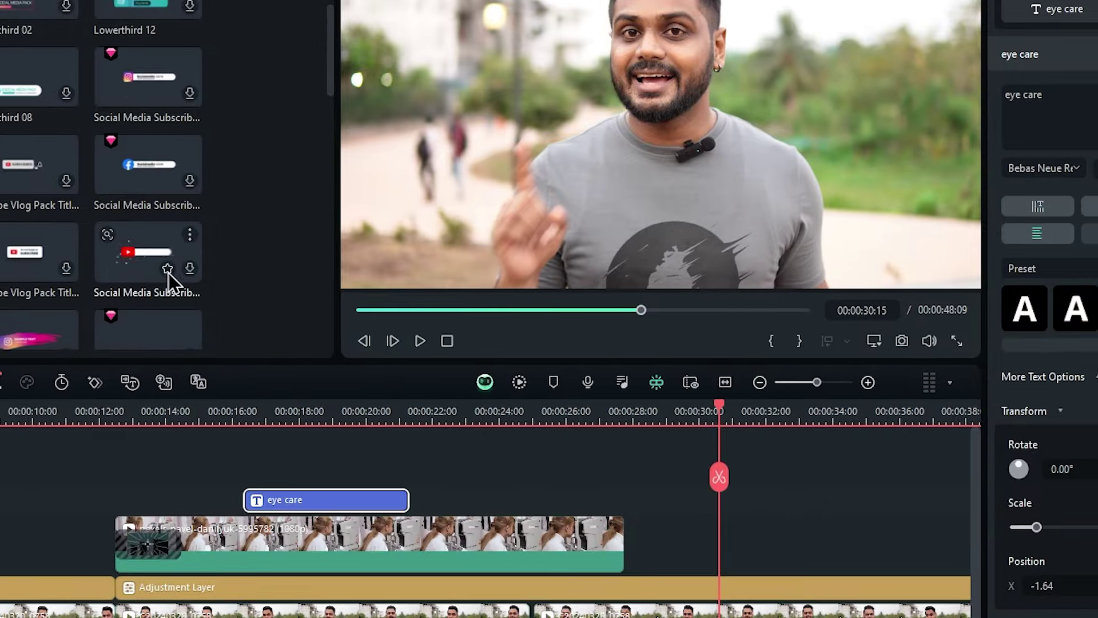
{"action": "left_click_drag", "start_coordinate": [139, 257], "coordinate": [723, 522]}
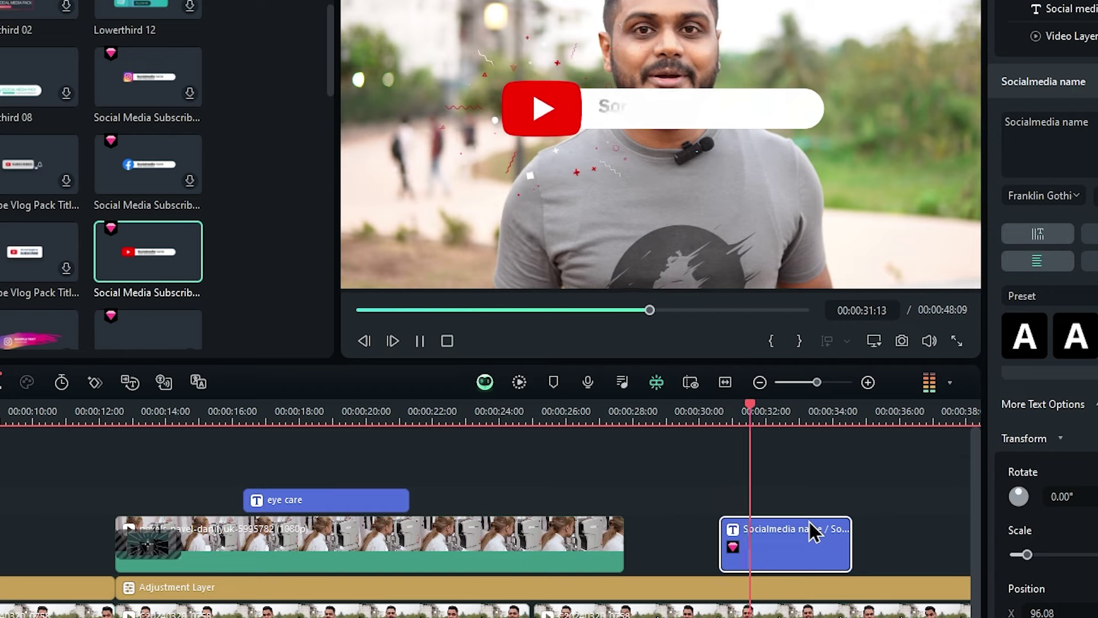
Shrink all three layers of the YouTube title together and place them in the lower-left corner of the video frame.
{"action": "left_click", "coordinate": [334, 557]}
{"action": "scroll", "coordinate": [334, 557], "scroll_direction": "right", "scroll_amount": 5}
{"action": "left_click", "coordinate": [412, 549]}
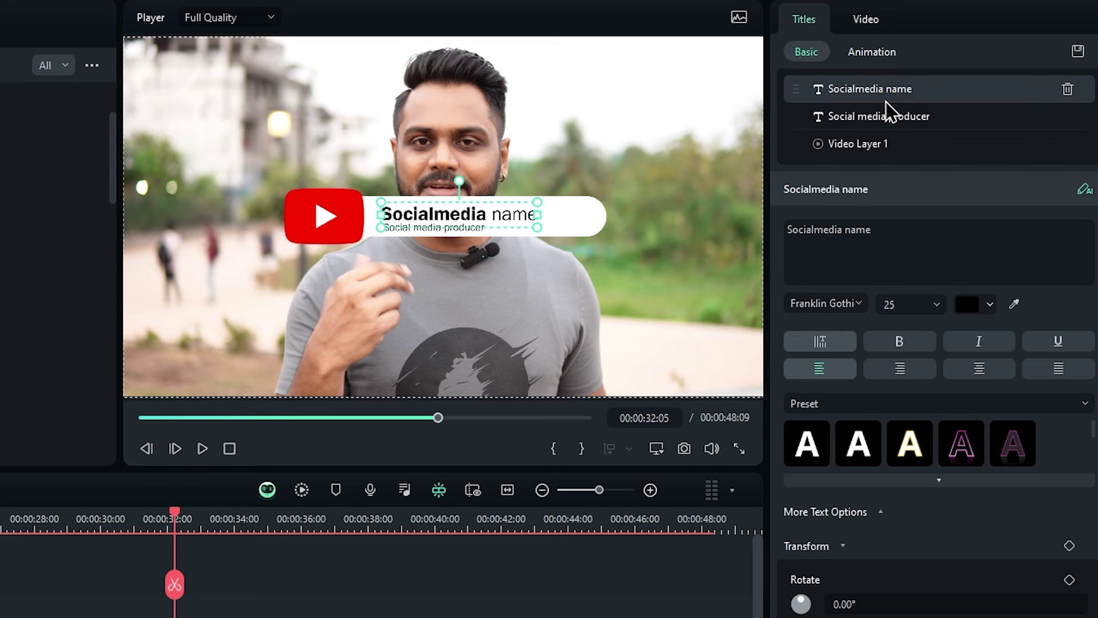
{"action": "left_click", "coordinate": [888, 147], "text": "shift"}
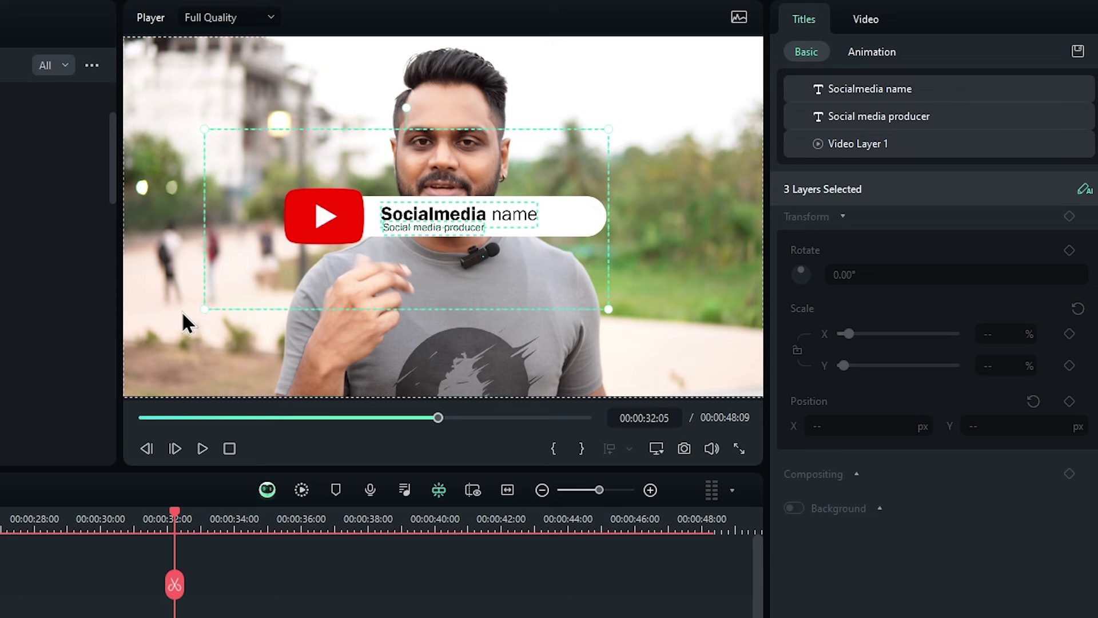
{"action": "left_click_drag", "start_coordinate": [433, 234], "coordinate": [329, 329]}
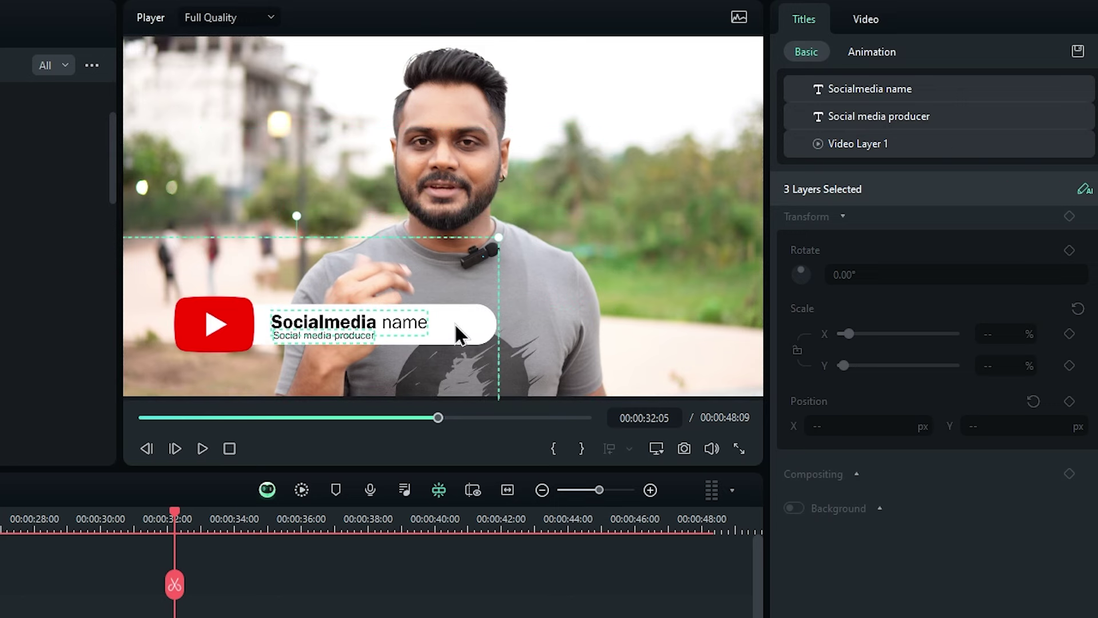
{"action": "left_click_drag", "start_coordinate": [499, 238], "coordinate": [191, 326]}
{"action": "left_click_drag", "start_coordinate": [246, 380], "coordinate": [273, 373]}
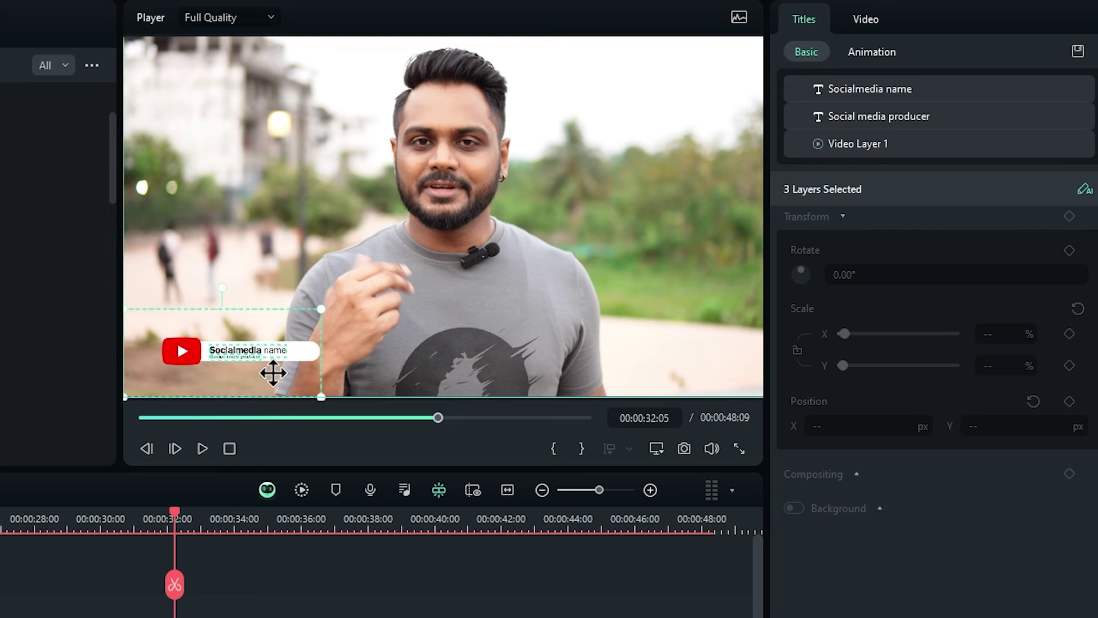
Select the Socialmedia name text layer of the YouTube title.
{"action": "left_click", "coordinate": [266, 351]}
{"action": "scroll", "coordinate": [308, 606], "scroll_direction": "down", "scroll_amount": 1}
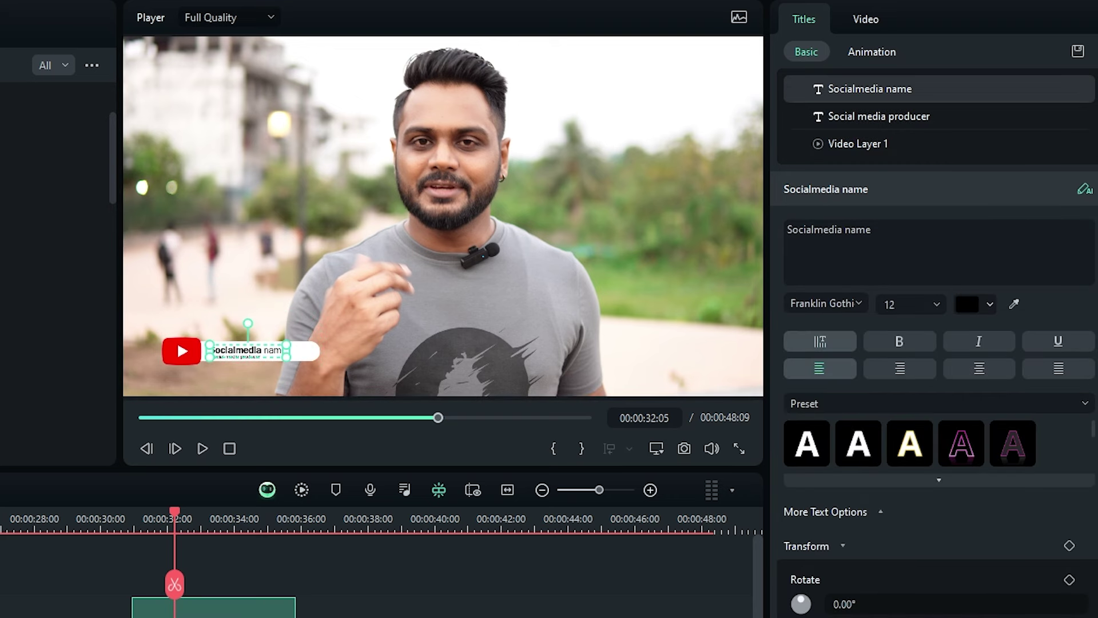
{"action": "scroll", "coordinate": [309, 606], "scroll_direction": "up", "scroll_amount": 1}
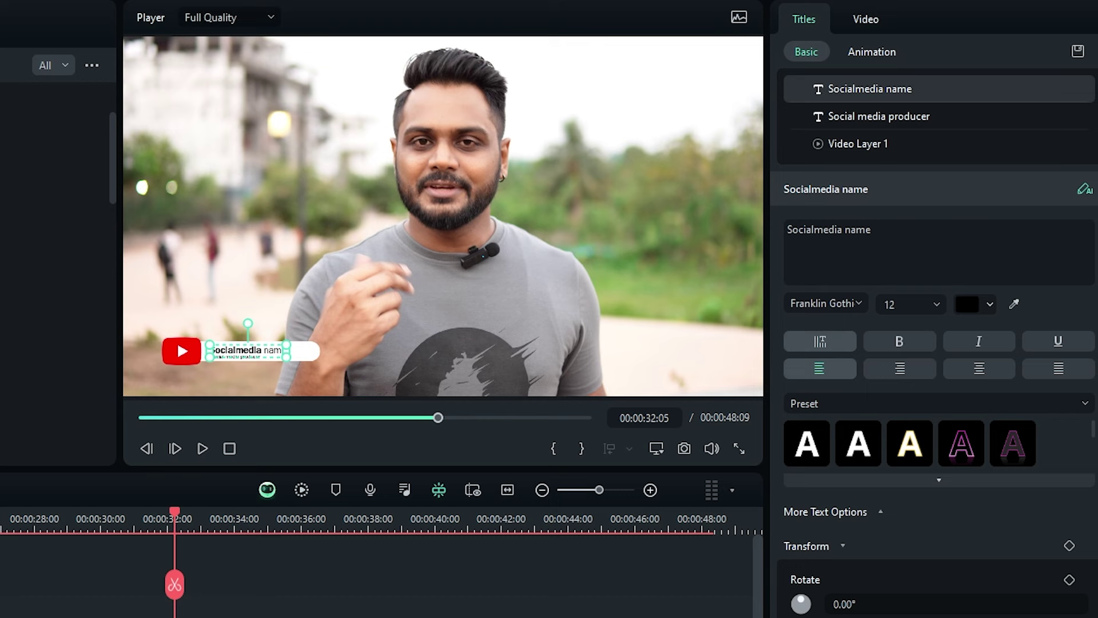